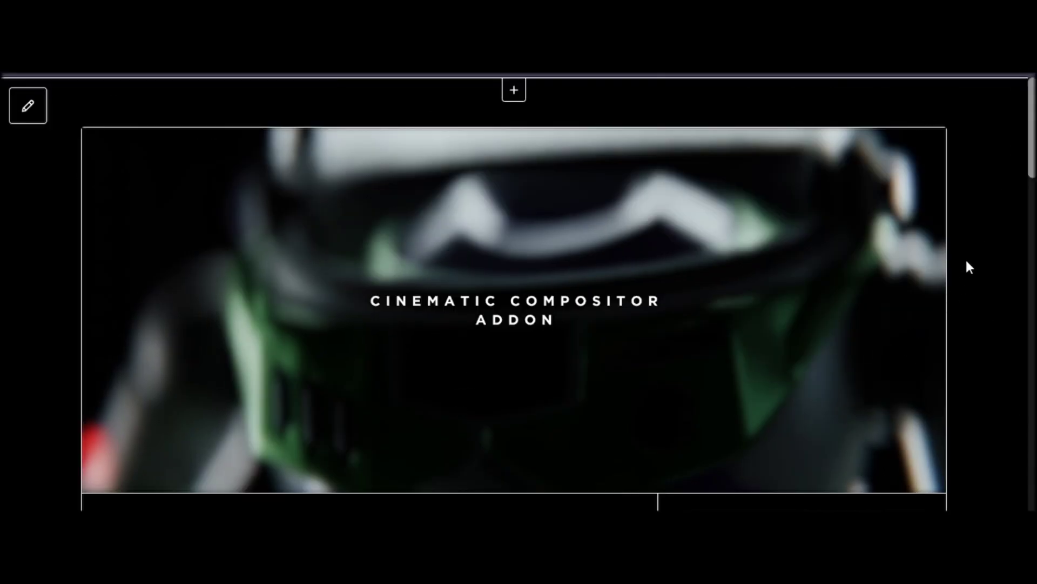
middle_click(998, 198)
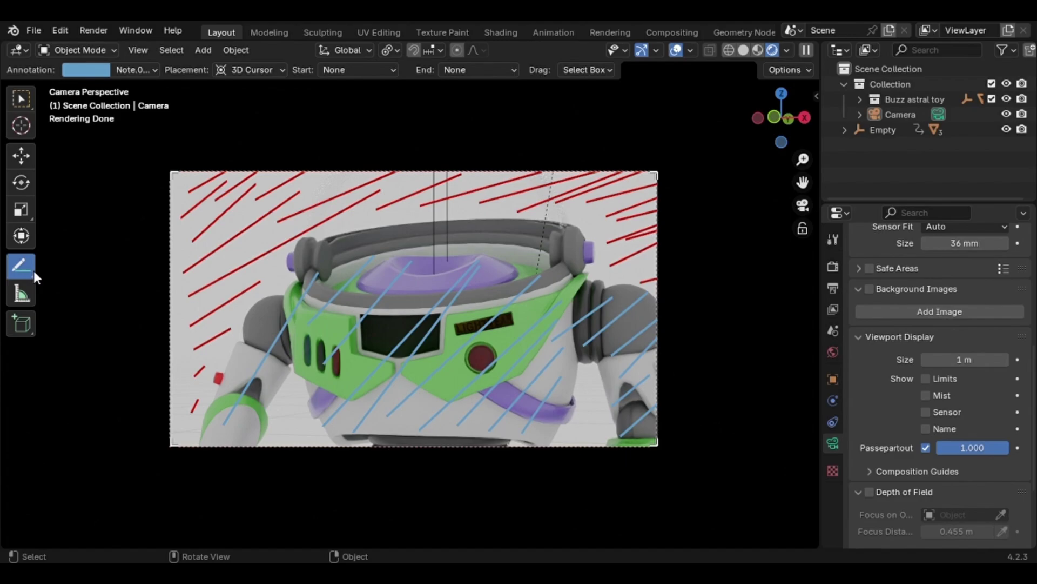
Switch the annotation tool from straight lines to freehand drawing and open the annotation layer list
drag(33, 275, 76, 275)
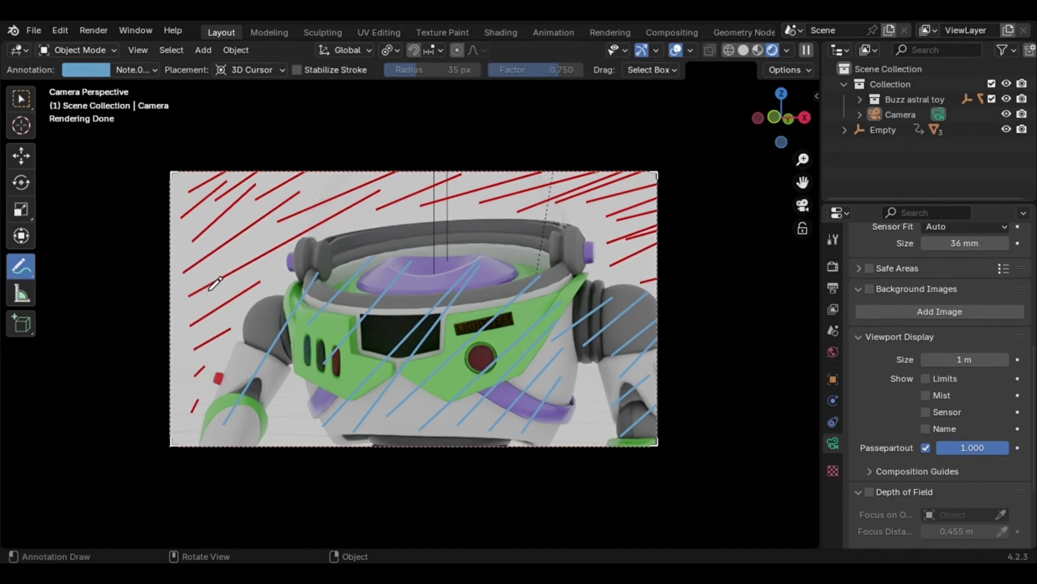
click(133, 70)
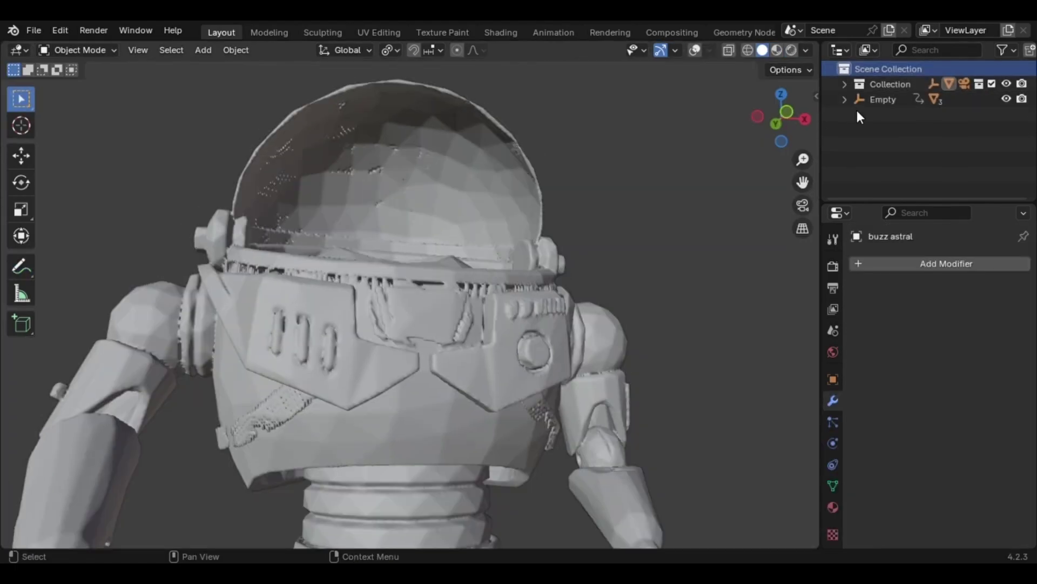
Inspect the untextured astronaut toy model through the camera and from an angled side view
middle_drag(394, 309, 345, 306)
key(KP_0)
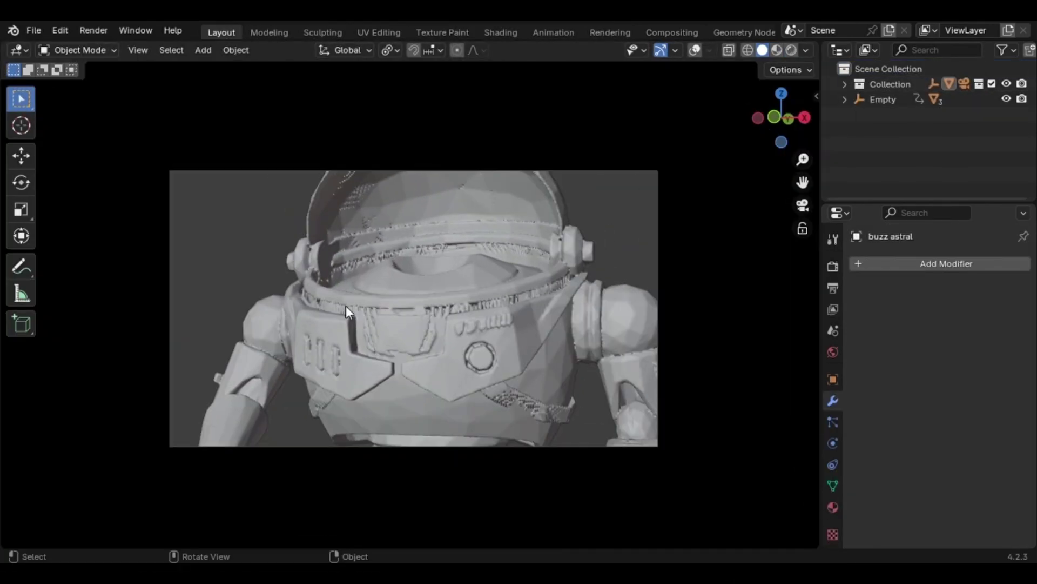
scroll(345, 306, up, 5)
scroll(345, 324, down, 5)
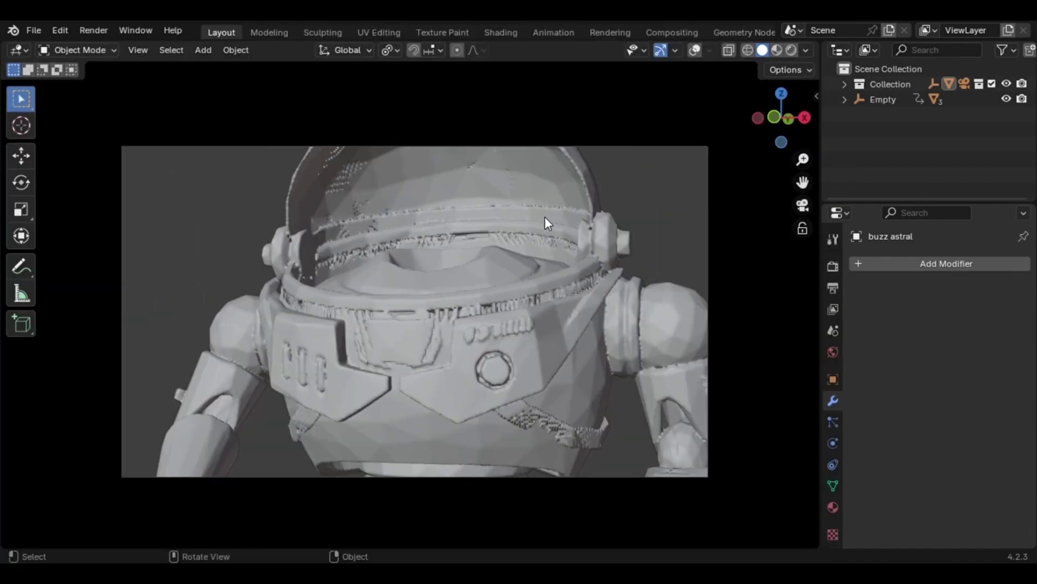
middle_drag(492, 317, 679, 407)
scroll(491, 327, up, 5)
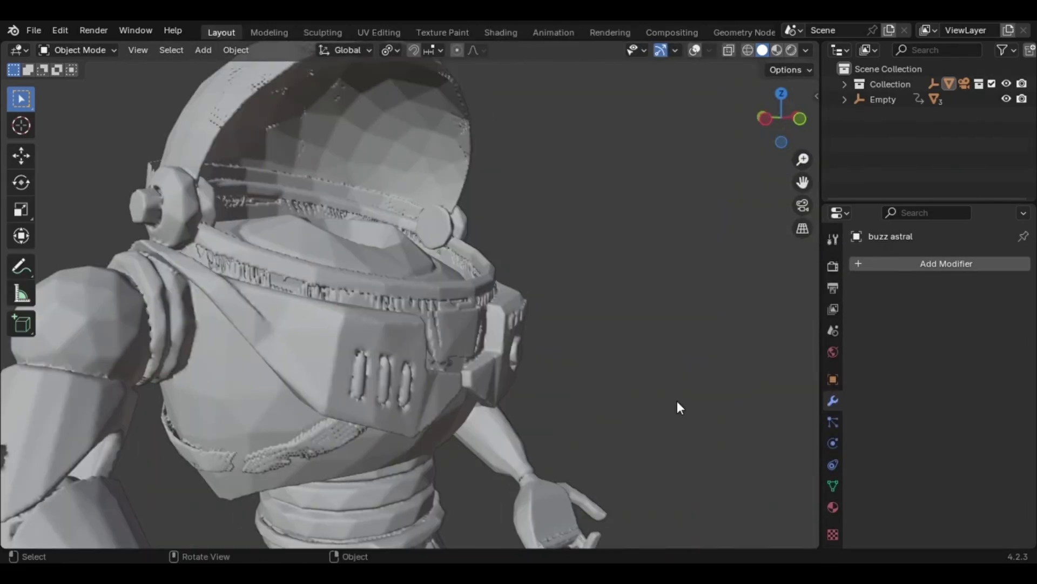
middle_drag(594, 216, 522, 257)
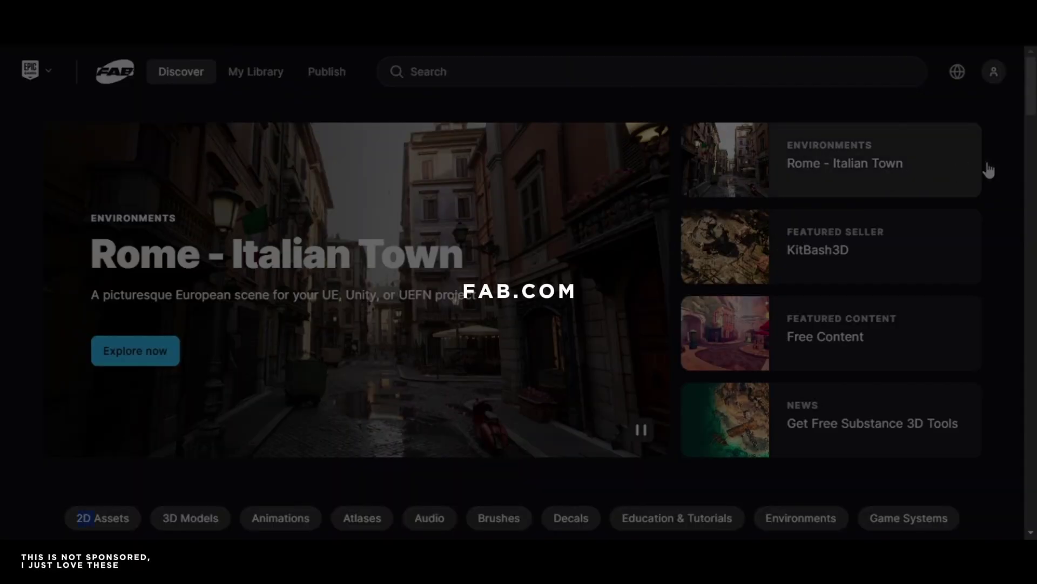
Browse Quixel's free assets on the Fab website and download the Modular Building 3rd Floor Kit
scroll(993, 157, down, 1)
scroll(995, 195, down, 9)
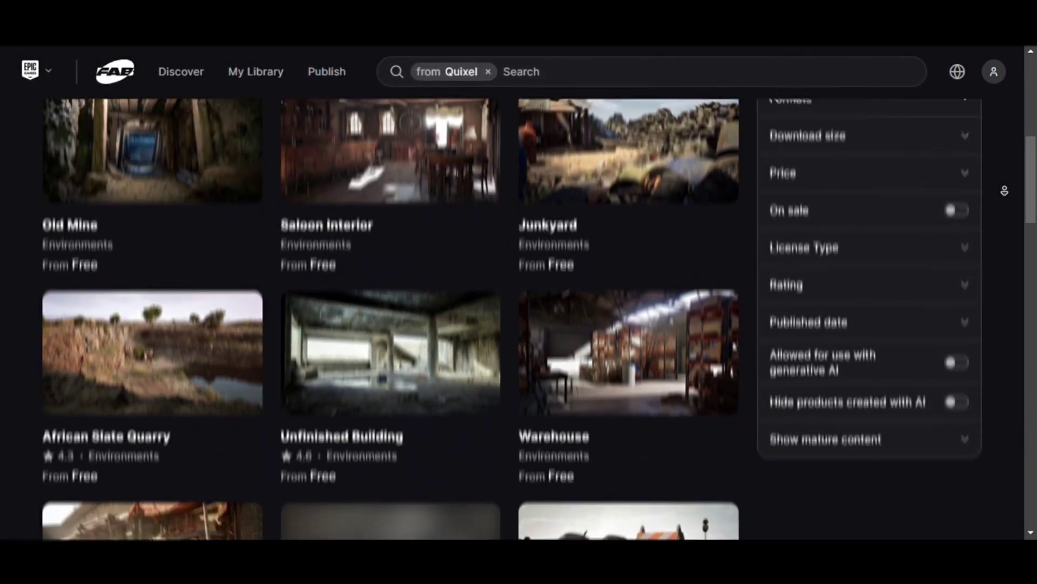
scroll(389, 324, down, 3)
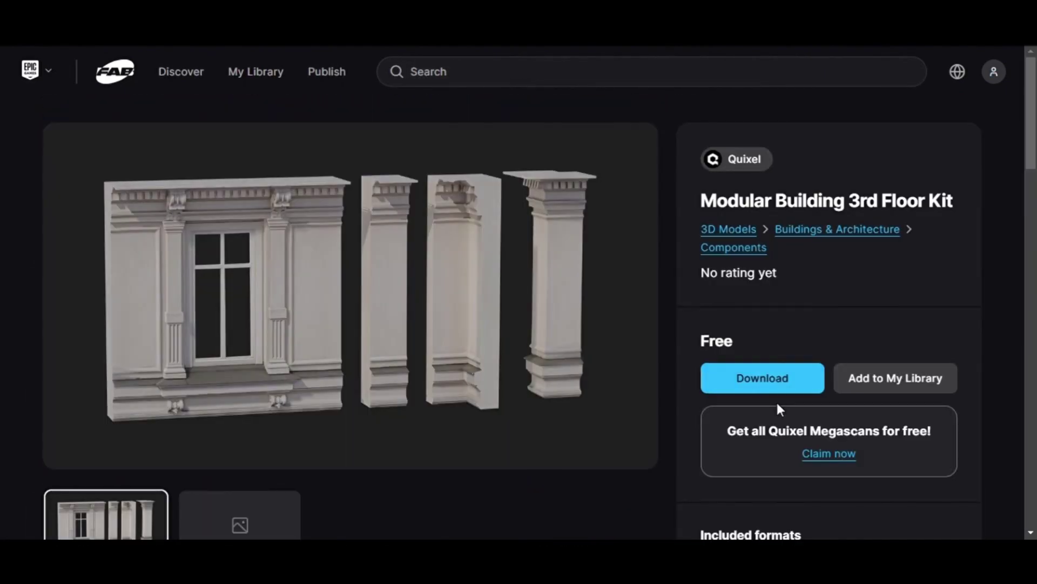
click(778, 378)
scroll(428, 336, down, 2)
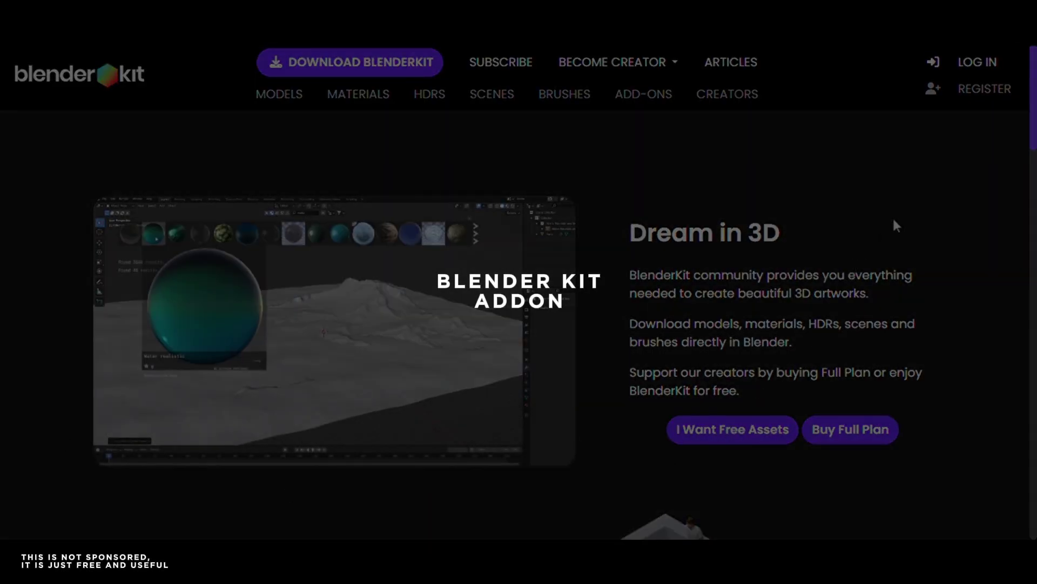
Browse the material libraries on the BlenderKit and ambientCG websites
scroll(945, 207, down, 3)
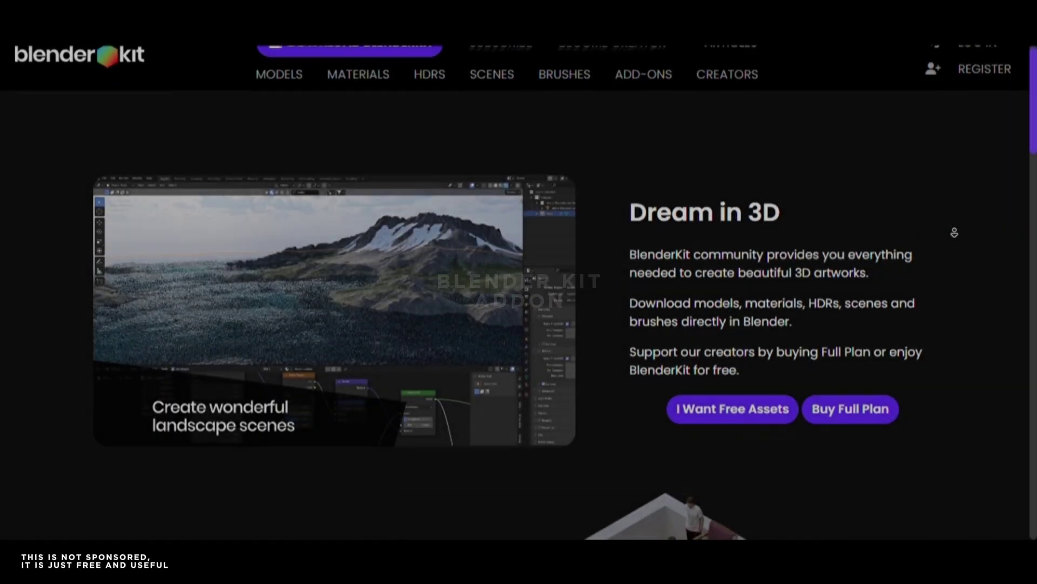
scroll(956, 238, down, 6)
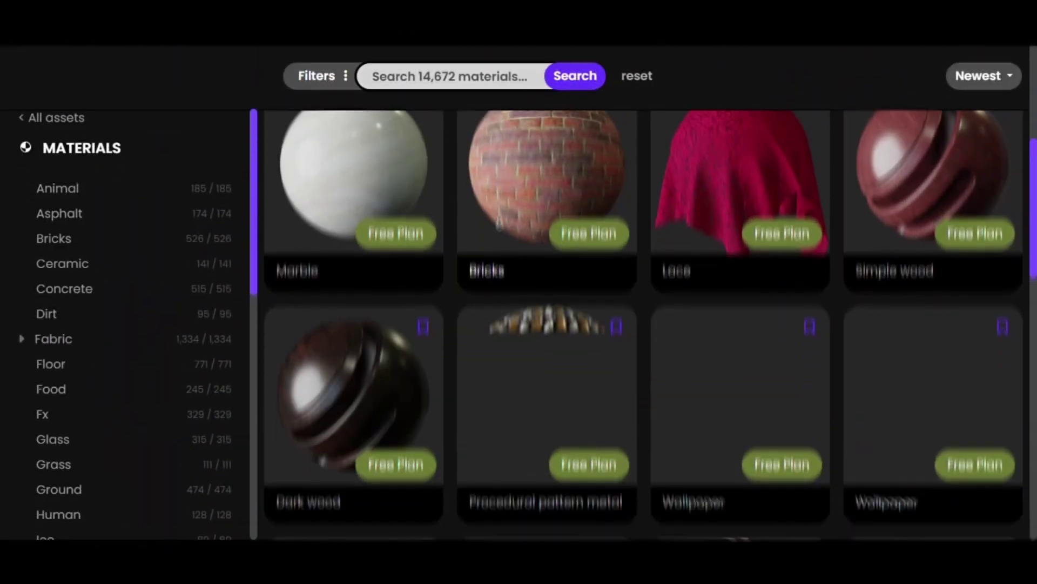
scroll(643, 325, down, 15)
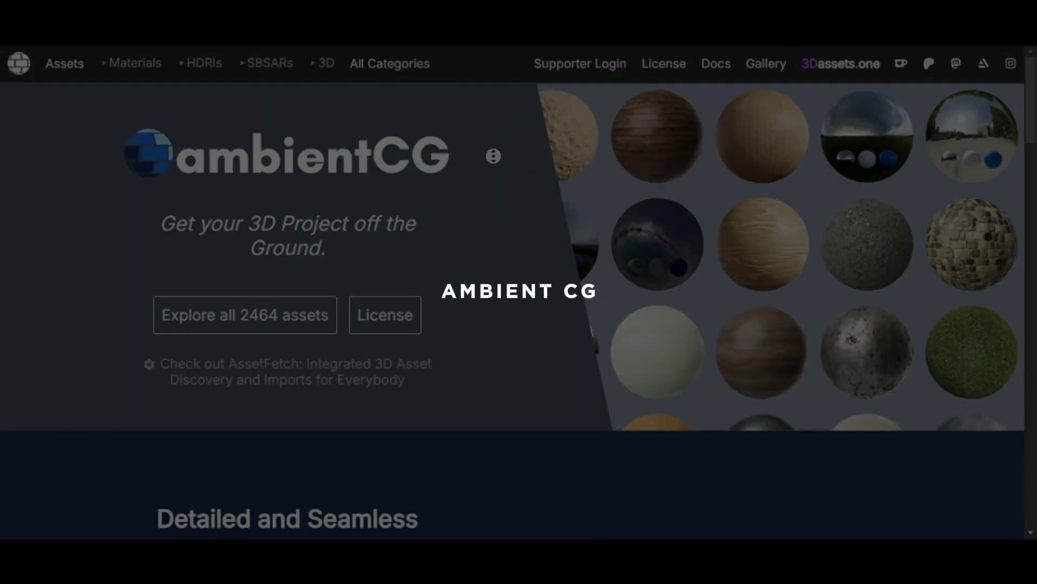
scroll(493, 162, down, 5)
scroll(494, 182, down, 4)
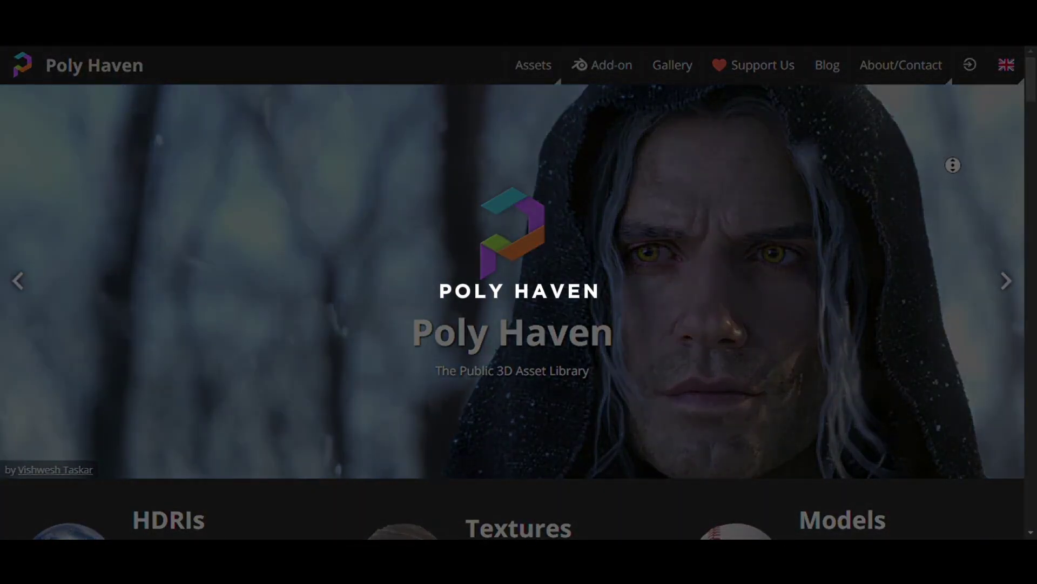
Look over the asset categories on the Poly Haven website and open its texture library
scroll(953, 164, down, 7)
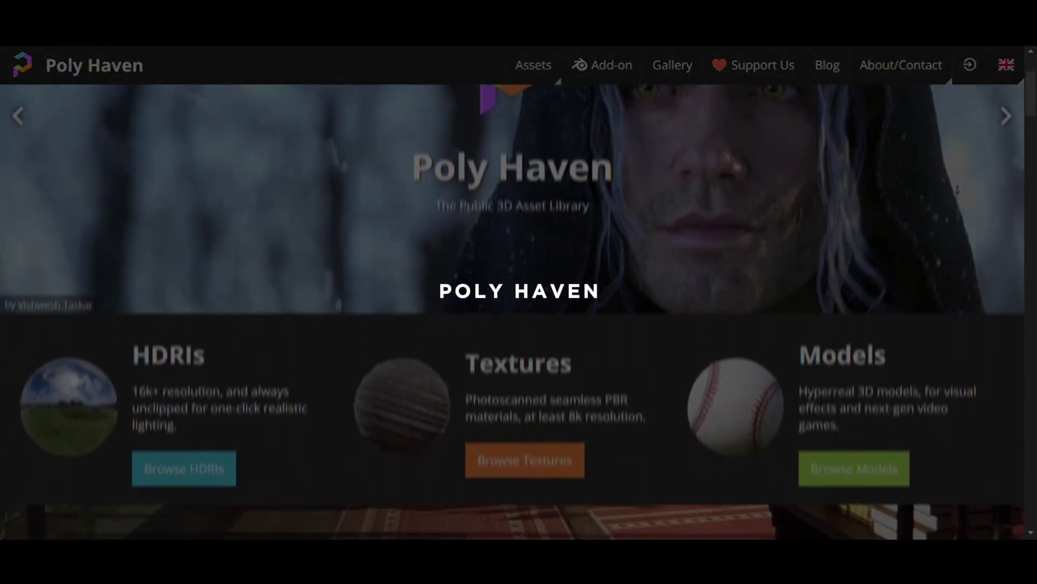
scroll(958, 191, down, 1)
scroll(668, 252, down, 5)
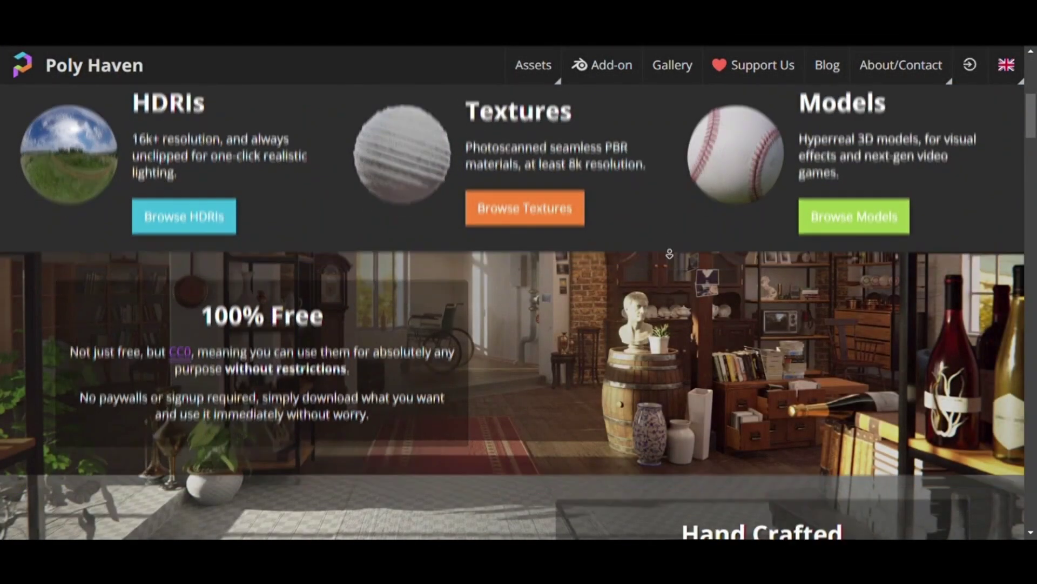
scroll(654, 150, up, 2)
scroll(654, 151, down, 3)
scroll(646, 151, up, 8)
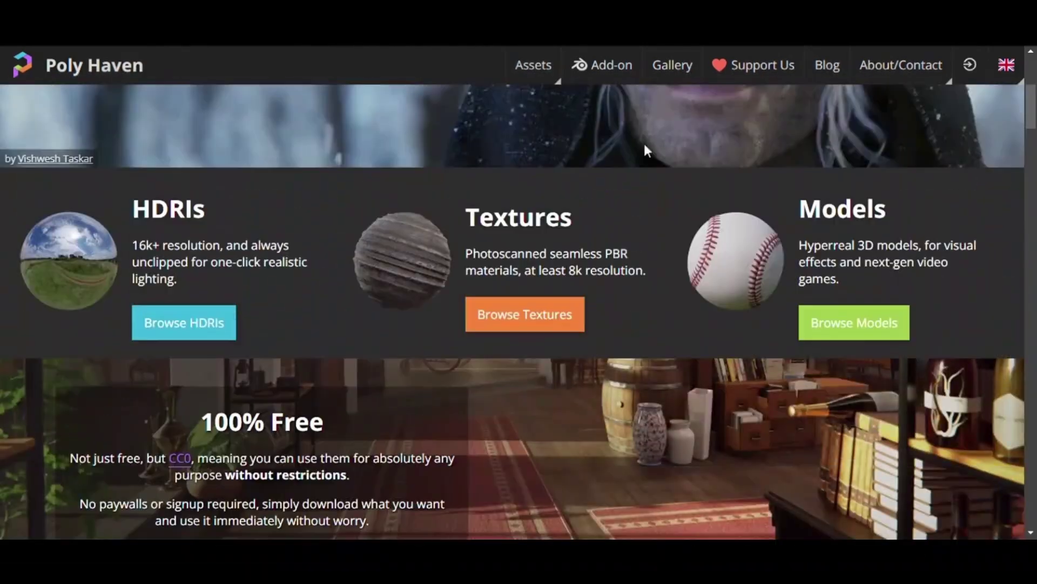
click(502, 323)
scroll(748, 301, down, 4)
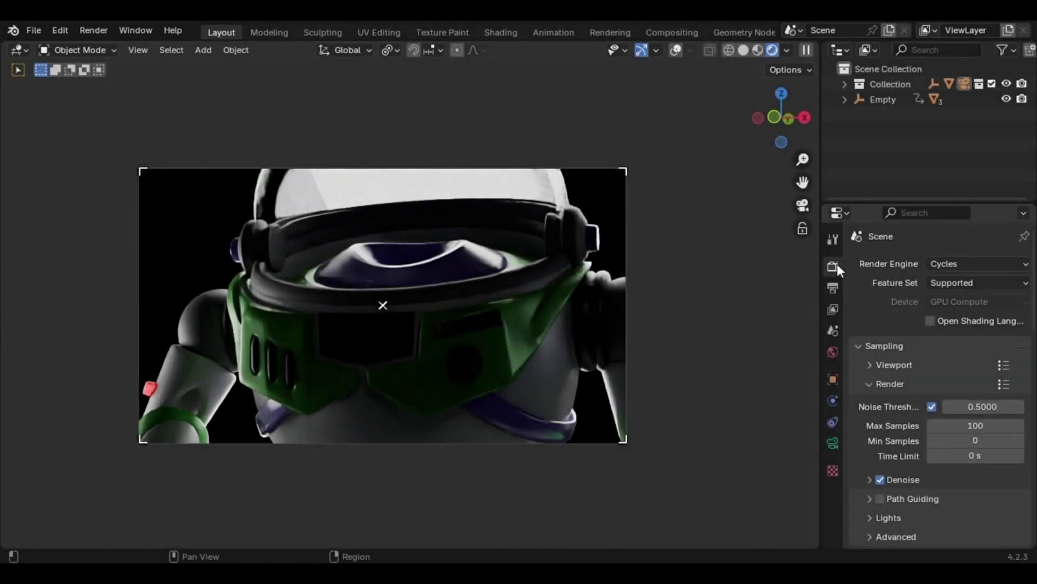
Test the scene camera in Blender with a 100 mm focal length and restore it to 80 mm
click(833, 444)
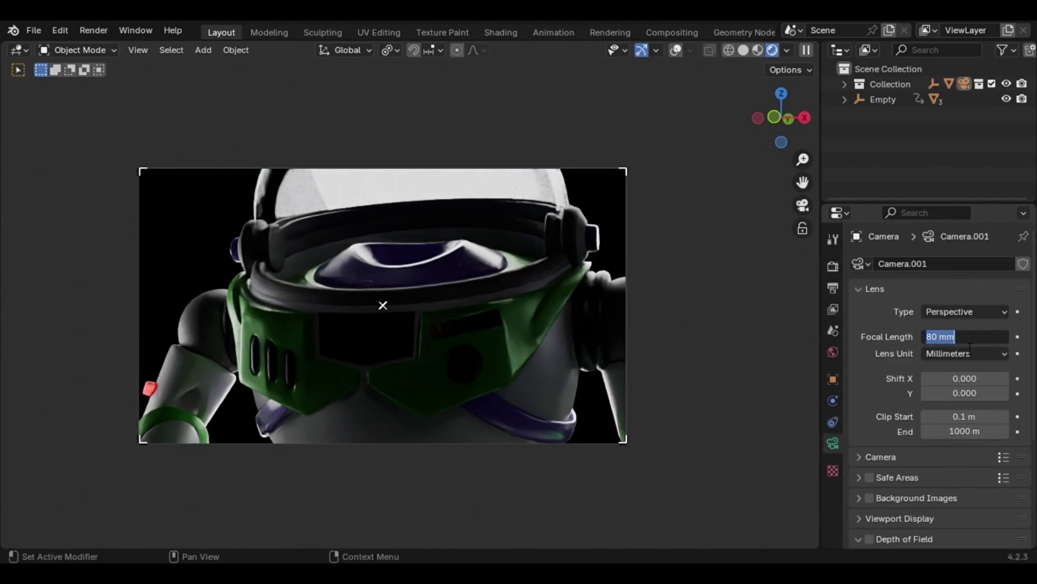
key(Return)
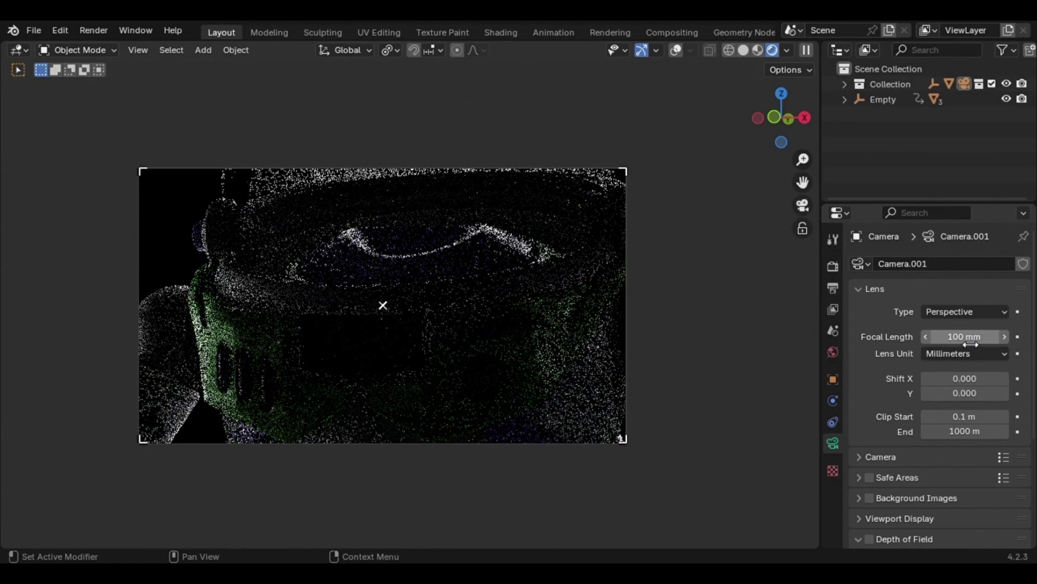
click(971, 344)
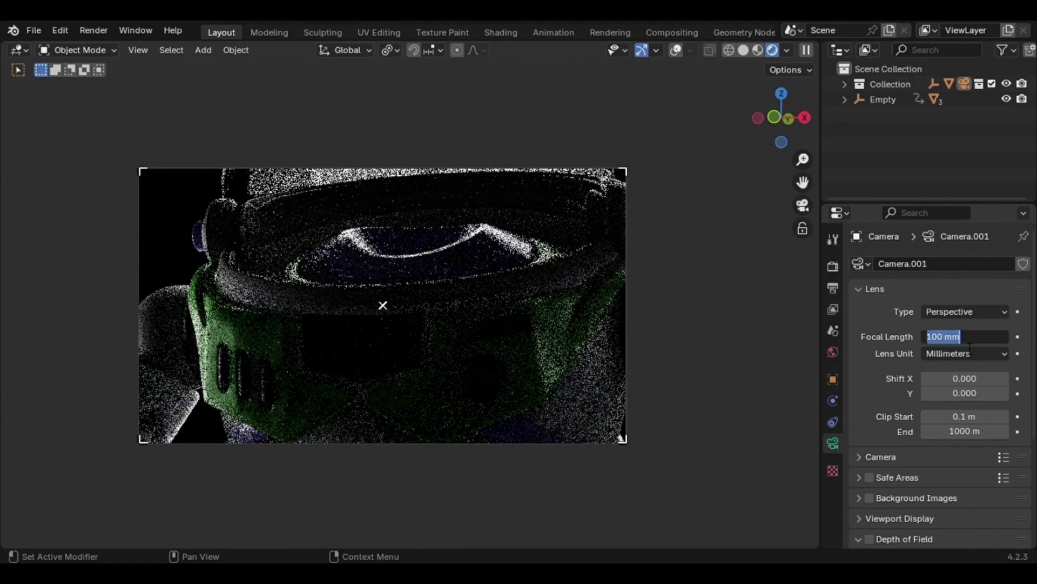
text(80)
key(Return)
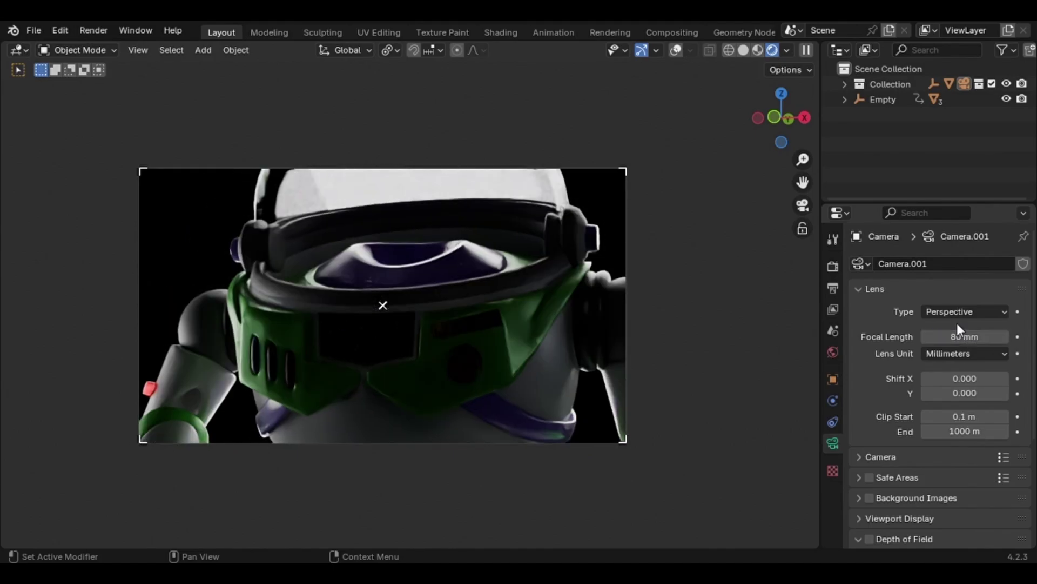
Change the camera type to Panoramic with the Fisheye Equisolid projection and set its lens to 80
click(956, 314)
click(947, 361)
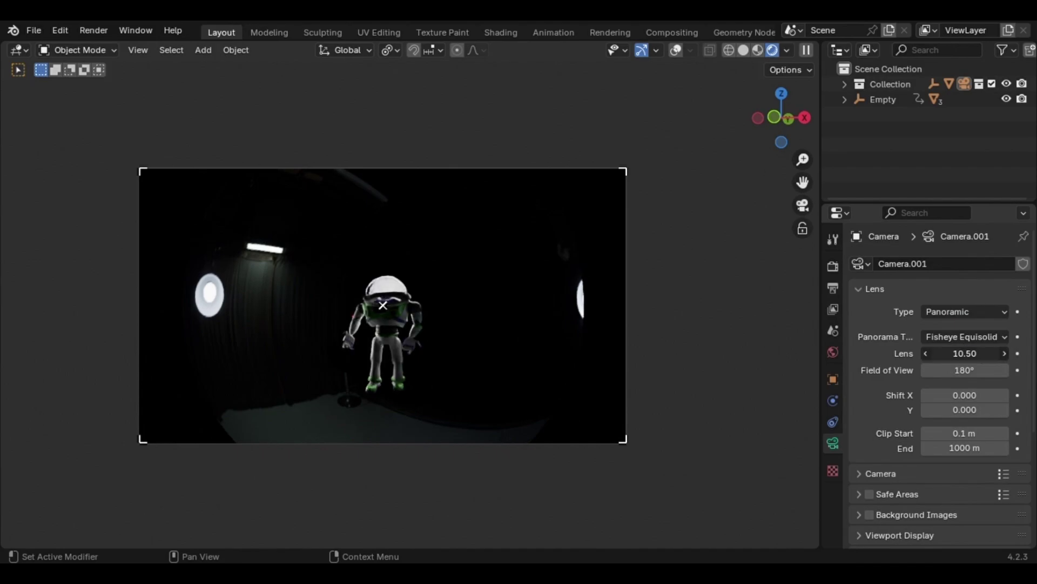
drag(976, 357, 1003, 356)
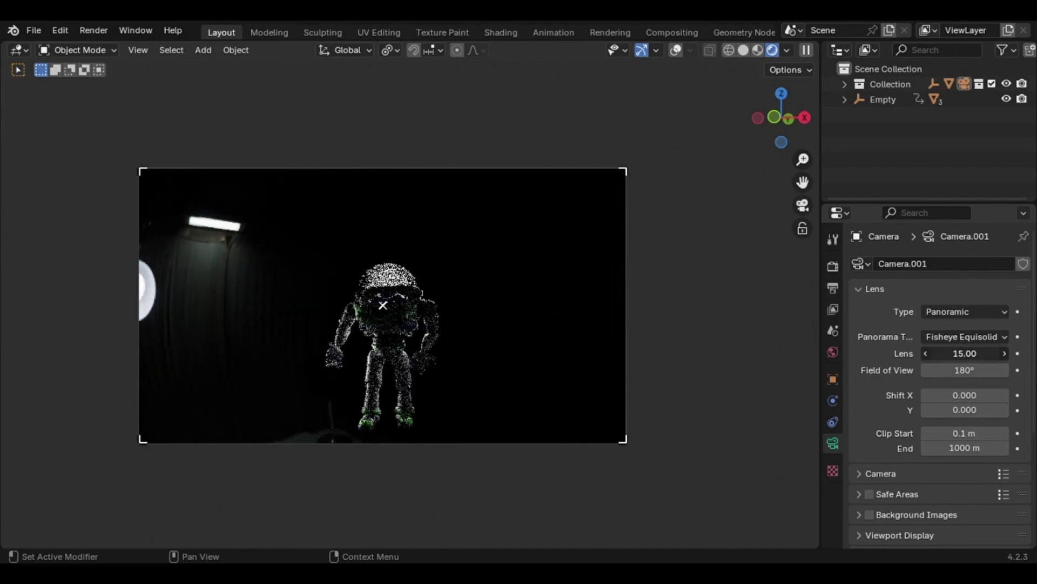
click(976, 359)
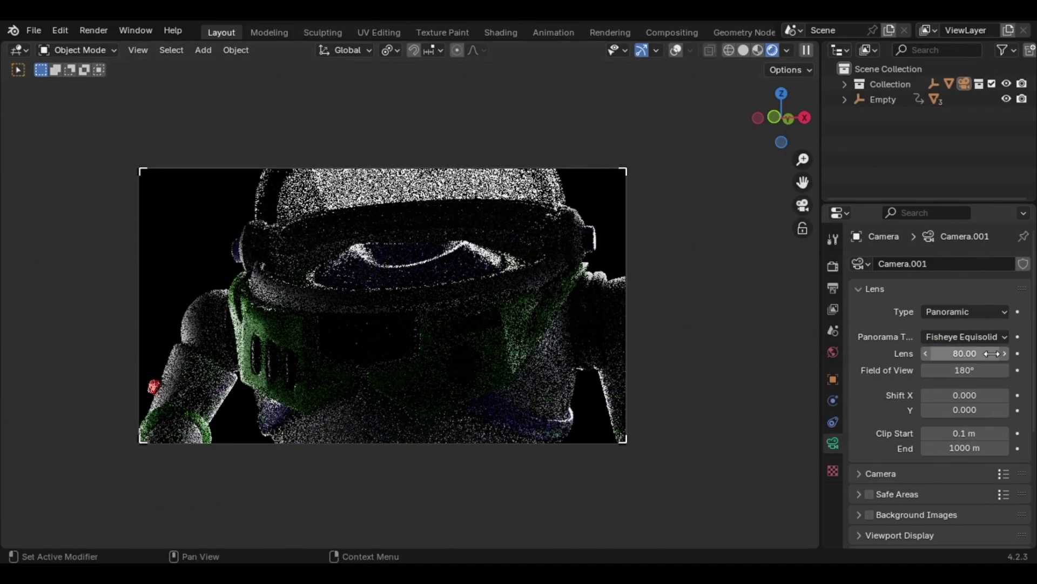
Enable depth of field on the camera and check the blur in the rendered camera view
scroll(918, 378, down, 6)
click(863, 418)
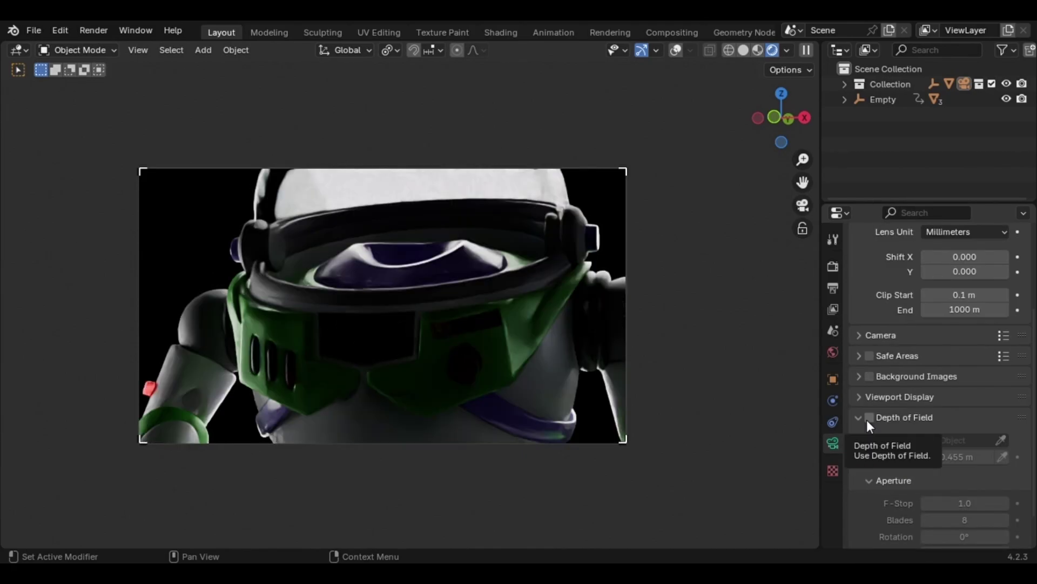
click(869, 417)
scroll(867, 420, down, 2)
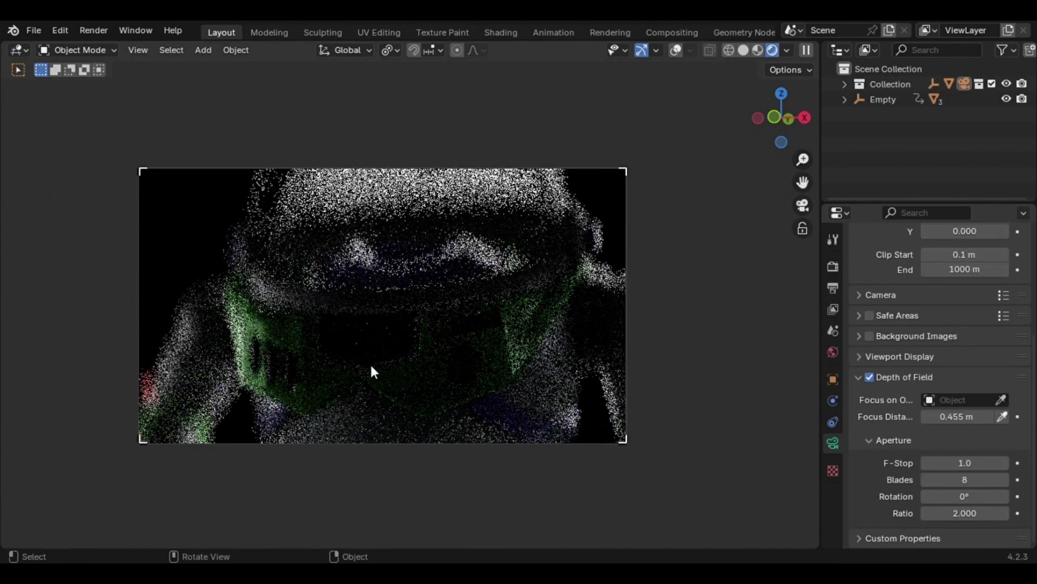
scroll(927, 343, up, 8)
scroll(949, 378, down, 8)
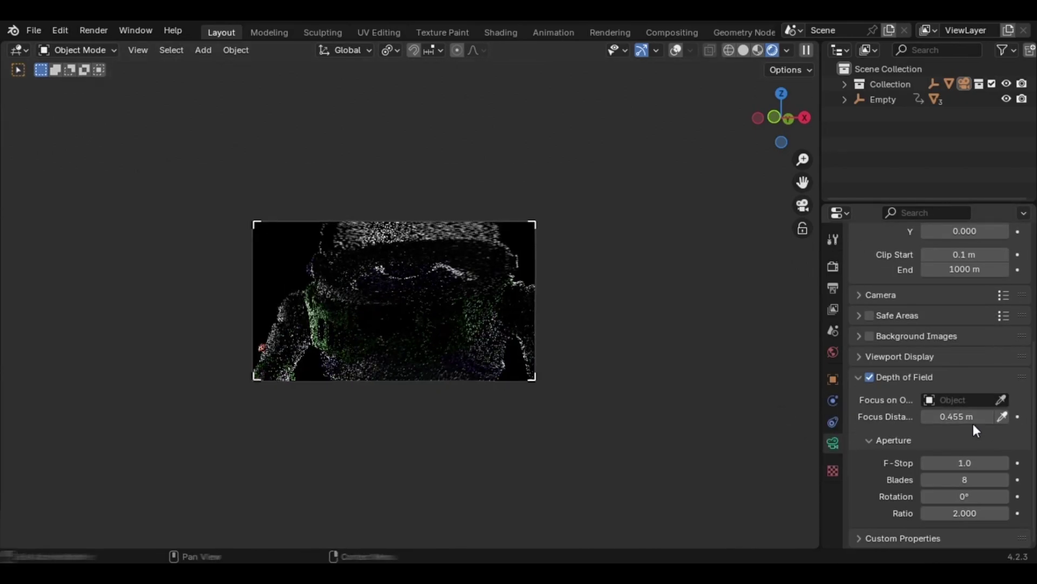
Switch the camera type to Perspective with an 80 mm focal length to compare it with the panoramic lens
scroll(972, 378, up, 8)
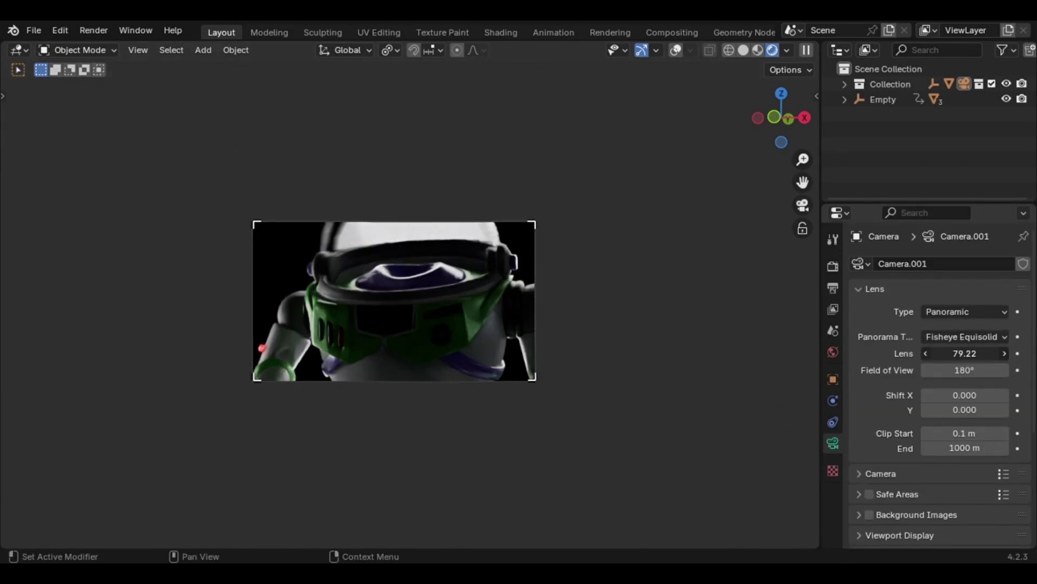
drag(964, 354, 1006, 353)
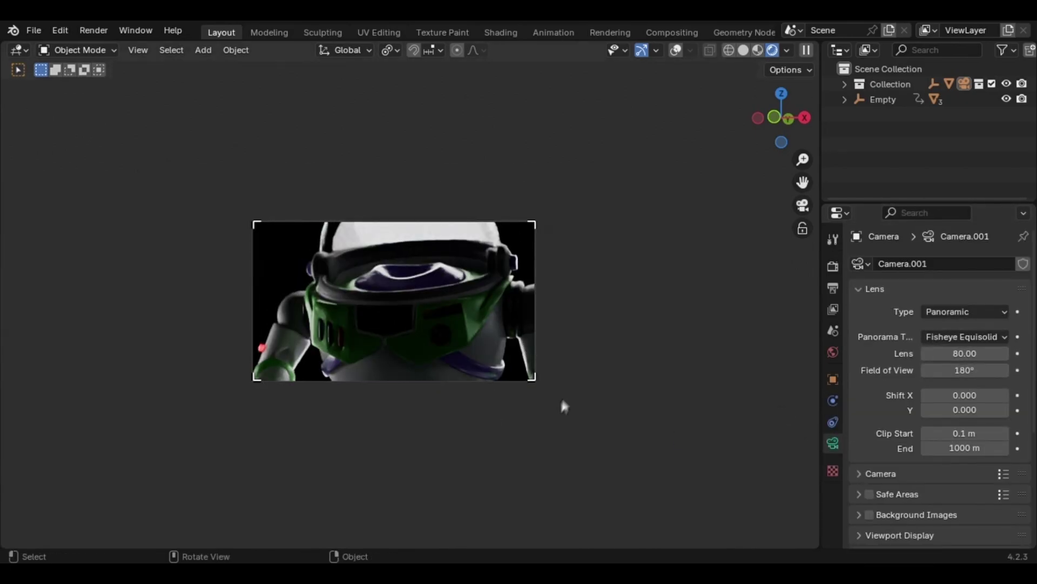
click(948, 329)
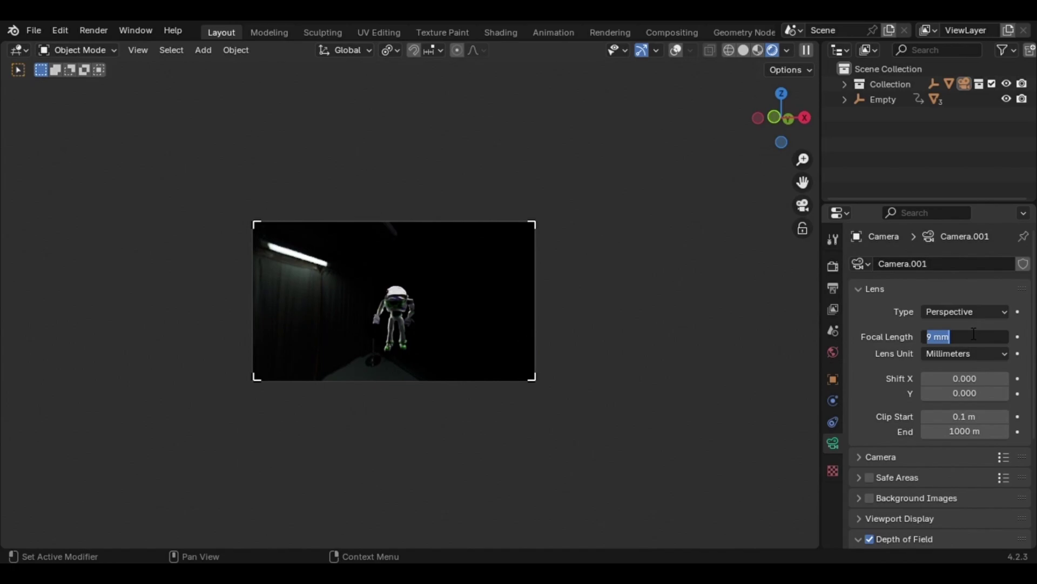
text(80)
key(Return)
Set the camera type back to Panoramic and bring up its depth of field aperture settings
click(959, 313)
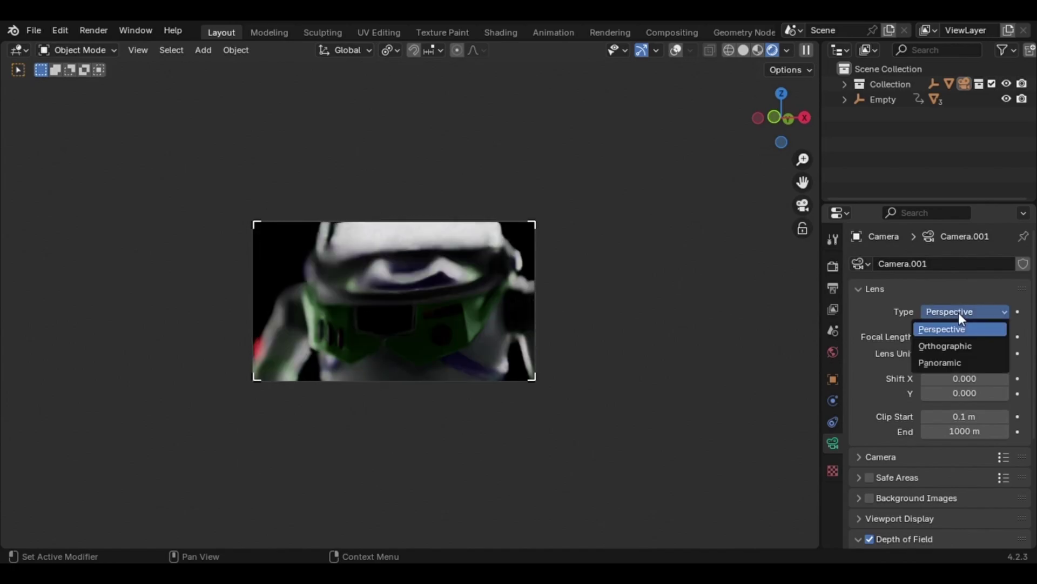
click(961, 361)
scroll(914, 465, down, 7)
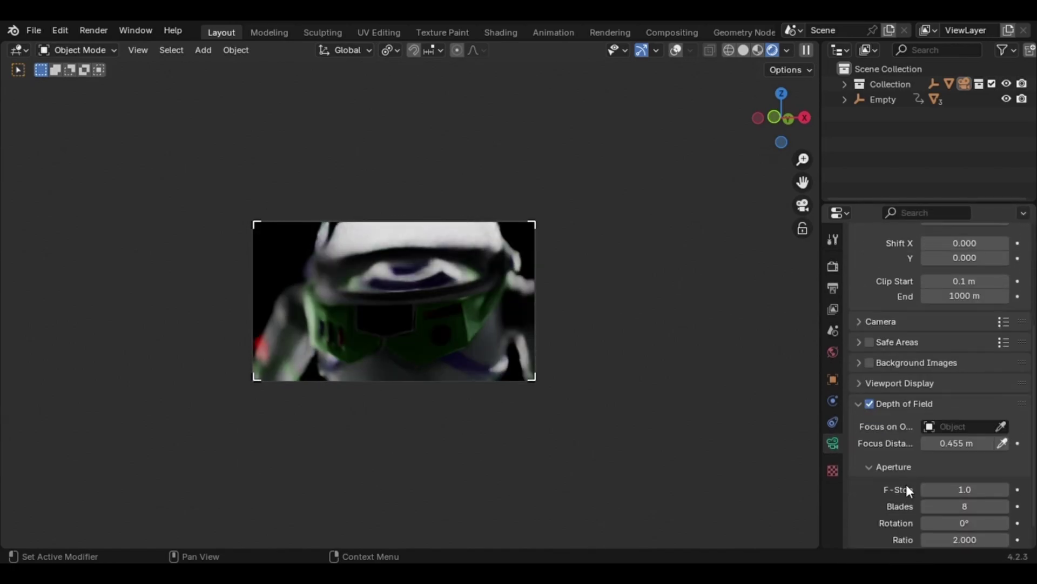
scroll(906, 484, down, 2)
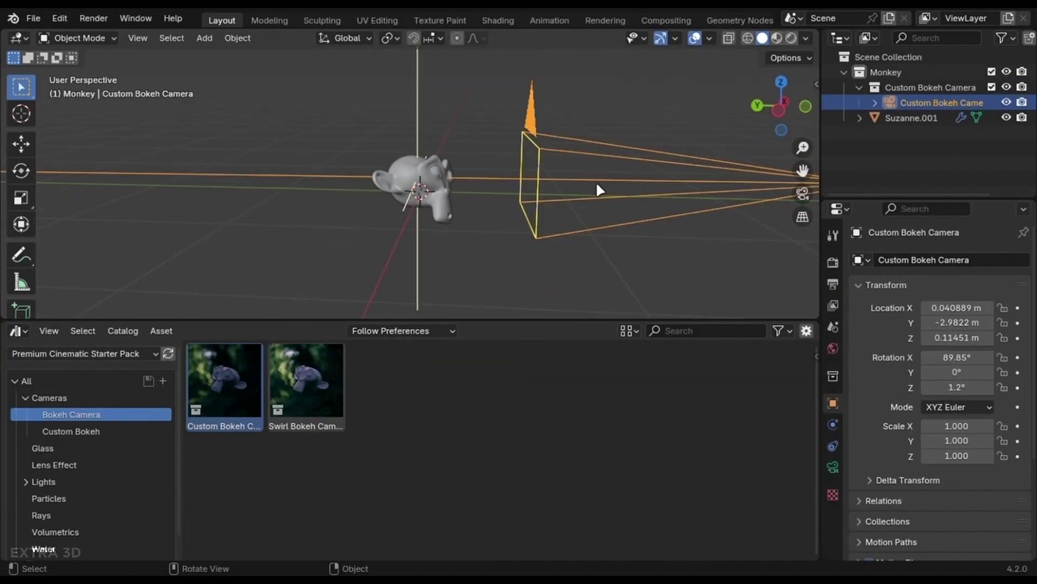
Show the custom bokeh camera's rendered view without overlays inside a render region around the frame, and adjust its fisheye lens value
key(z)
click(592, 92)
scroll(580, 157, down, 4)
click(676, 39)
key(ctrl+b)
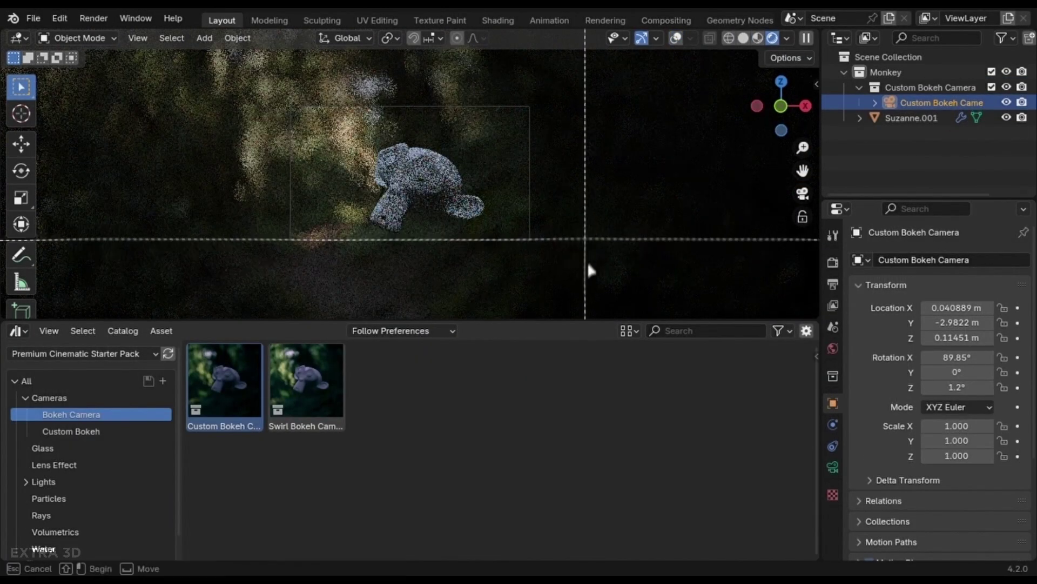
drag(579, 259, 227, 83)
click(833, 467)
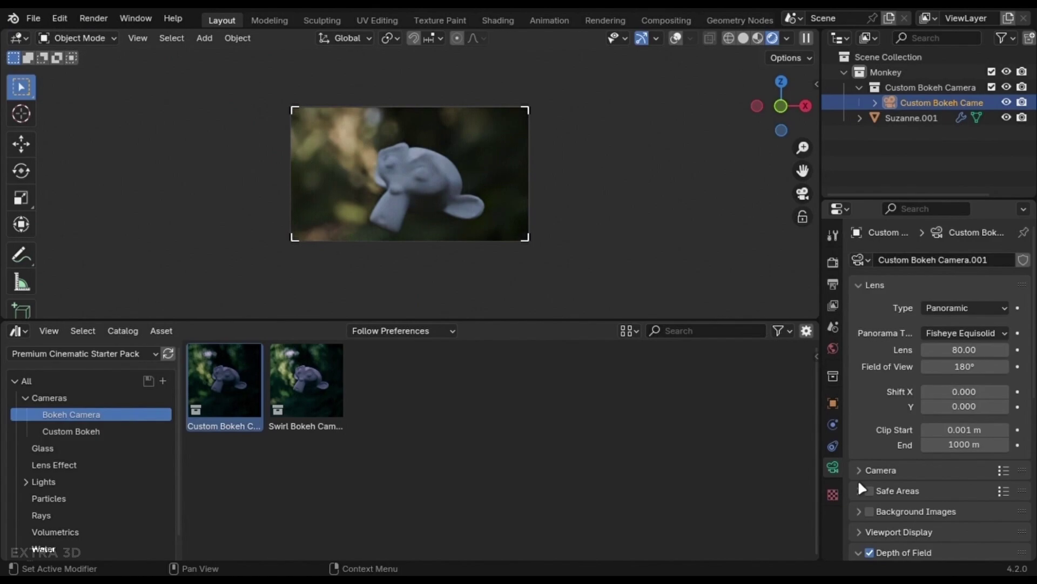
drag(972, 354, 989, 354)
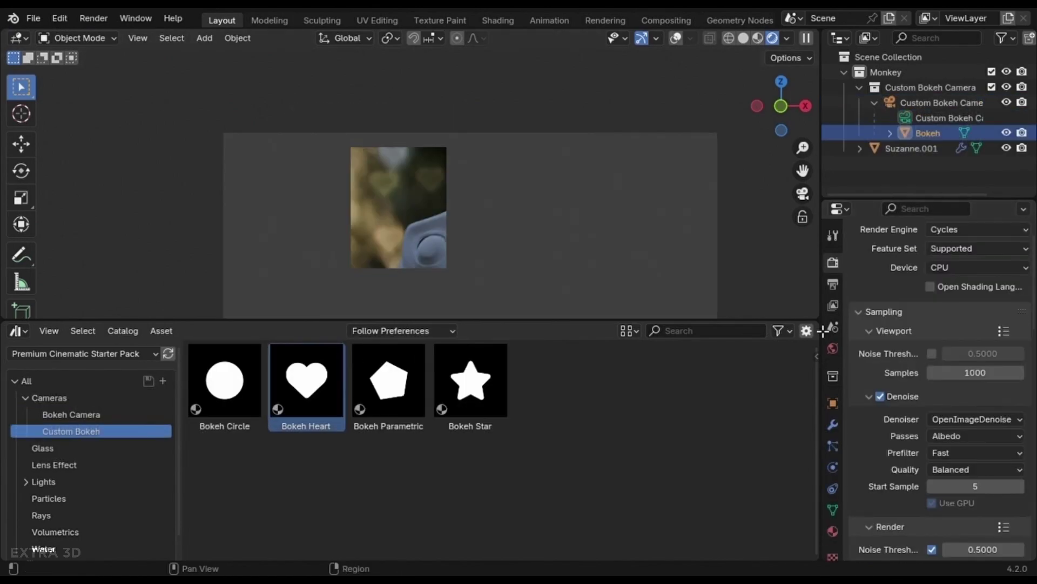
Split the asset browser area in two and change the new area's editor type
drag(823, 331, 521, 337)
click(546, 335)
click(546, 420)
drag(607, 353, 887, 394)
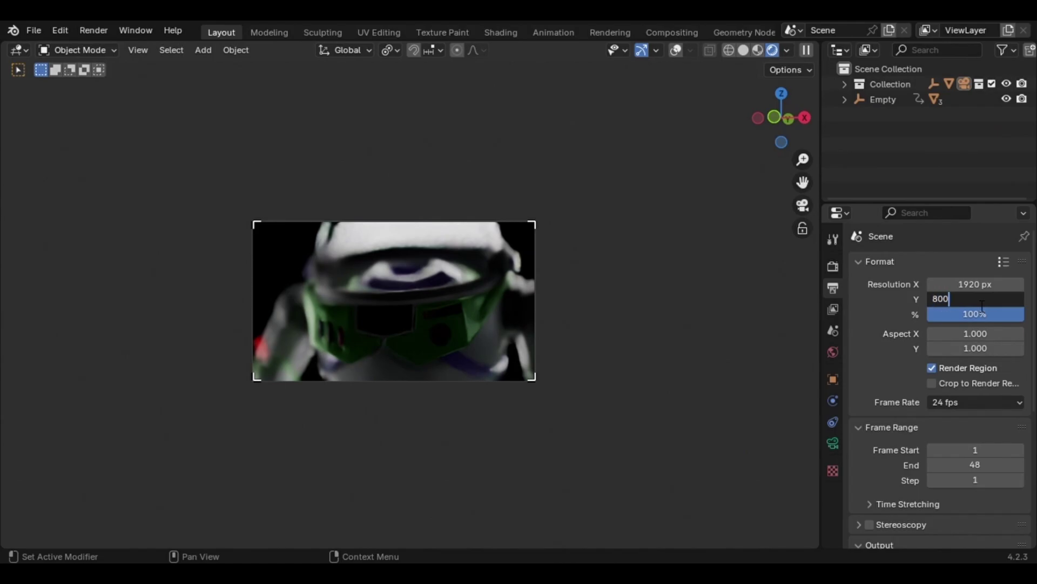
Try an output height of 800 px, and settle on a widescreen output resolution of 2100 by 900 px
key(Return)
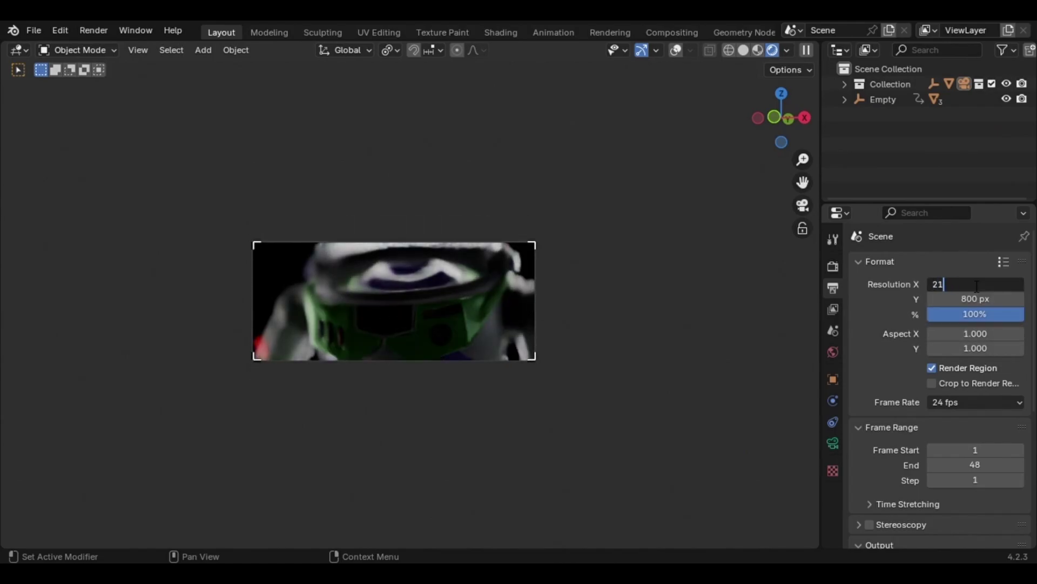
text(2100)
key(Tab)
text(900)
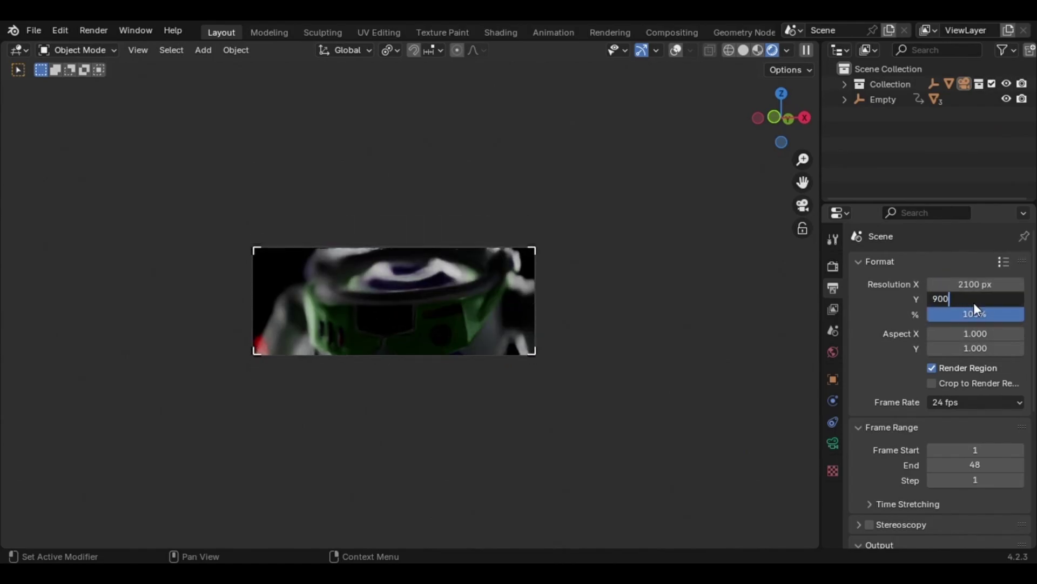
key(Return)
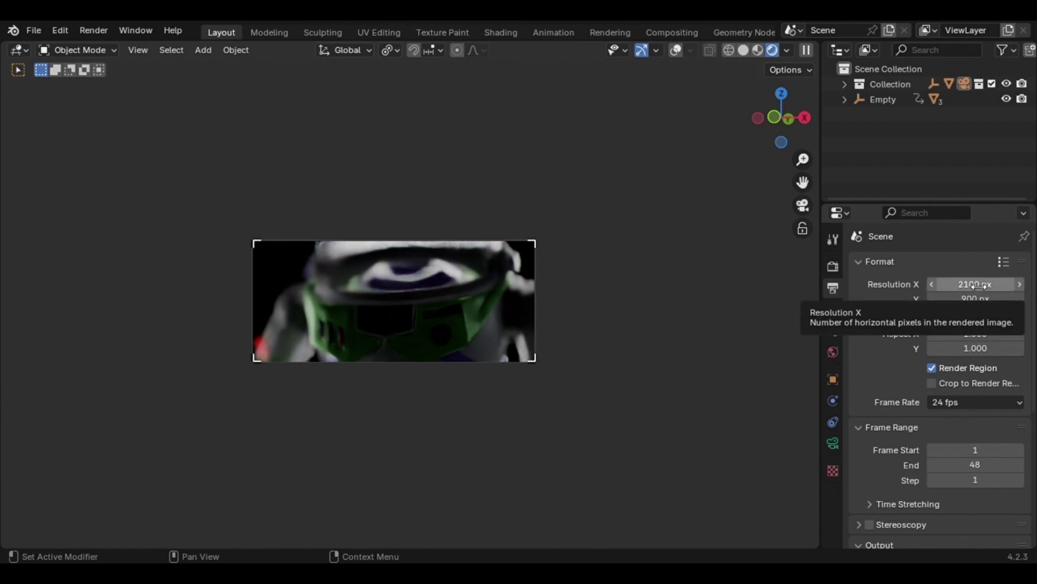
click(788, 51)
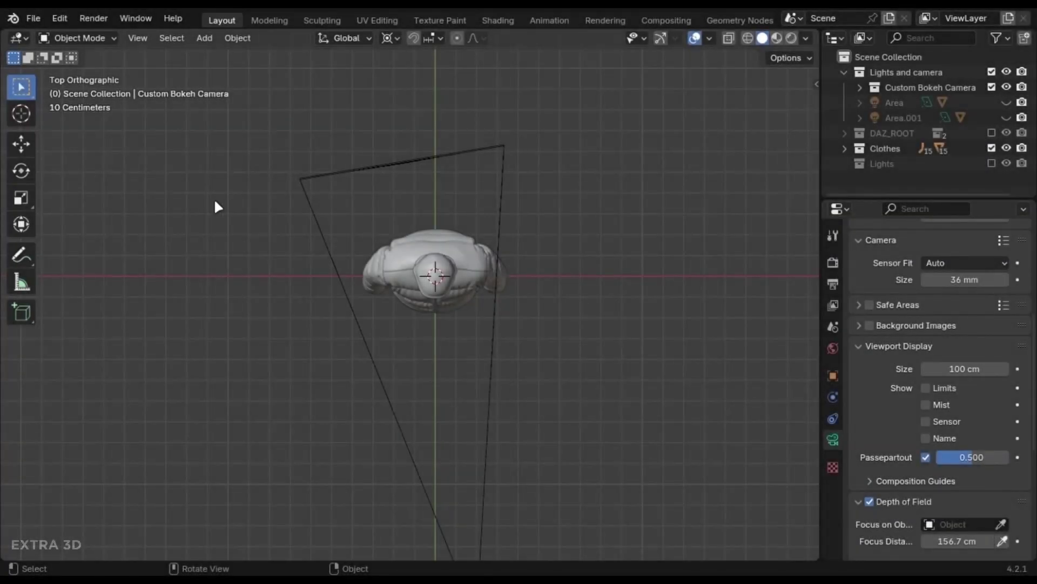
Annotate the top view with a crossed-out light in front of the character and an arrow pointing at it, and erase the sketch
click(21, 254)
scroll(454, 370, down, 1)
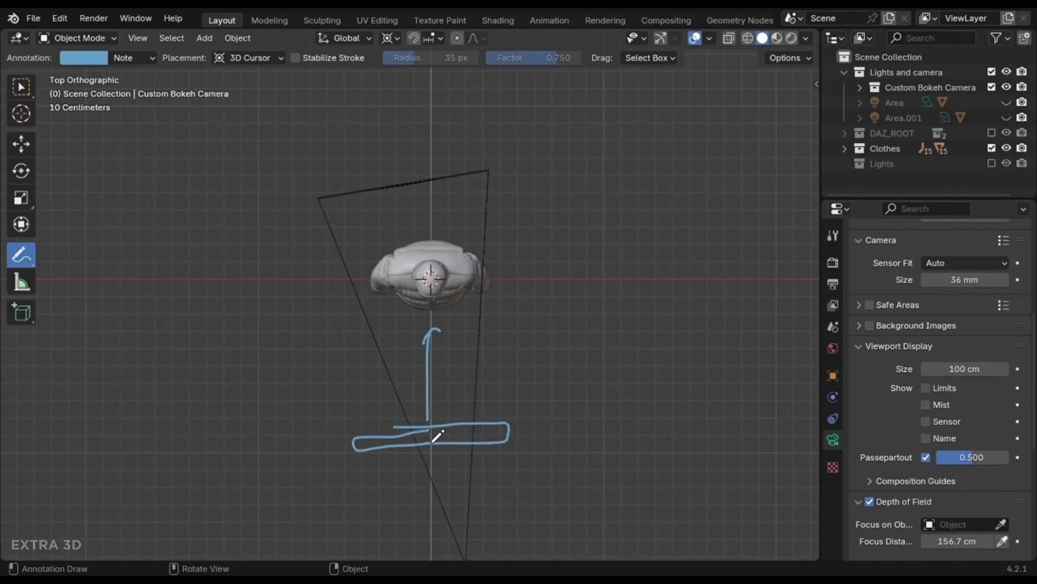
key(c)
key(Escape)
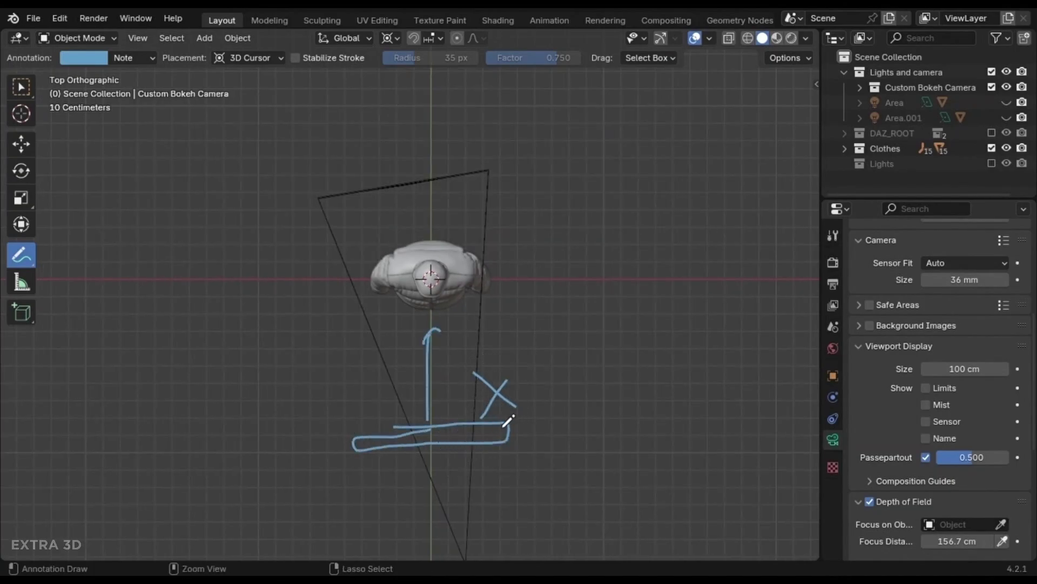
ctrl+drag(502, 430, 380, 451)
Annotate a light behind the character with an arrow pointing toward its back, and erase the sketch
scroll(491, 245, down, 1)
shift+middle_drag(493, 112, 472, 188)
drag(472, 188, 455, 240)
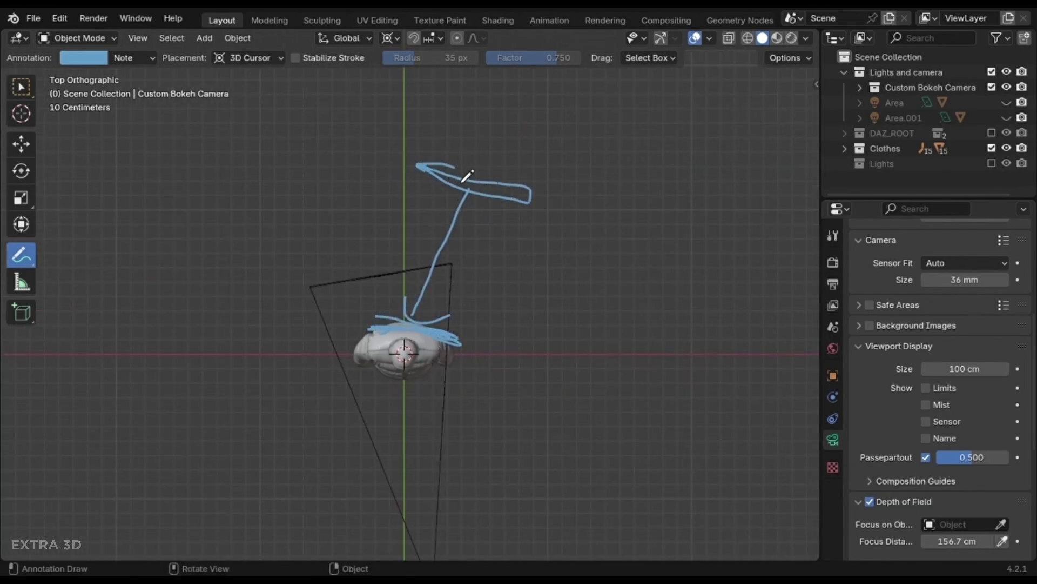
ctrl+drag(456, 320, 597, 151)
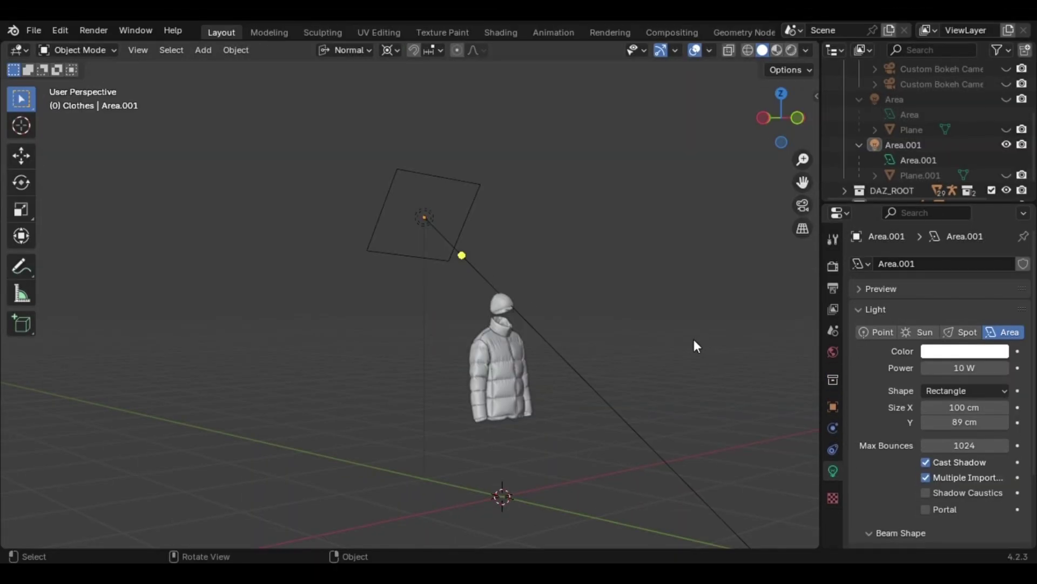
Select the area light above the jacket-wearing figure and examine its placement from the front
scroll(693, 336, up, 6)
middle_drag(640, 341, 412, 387)
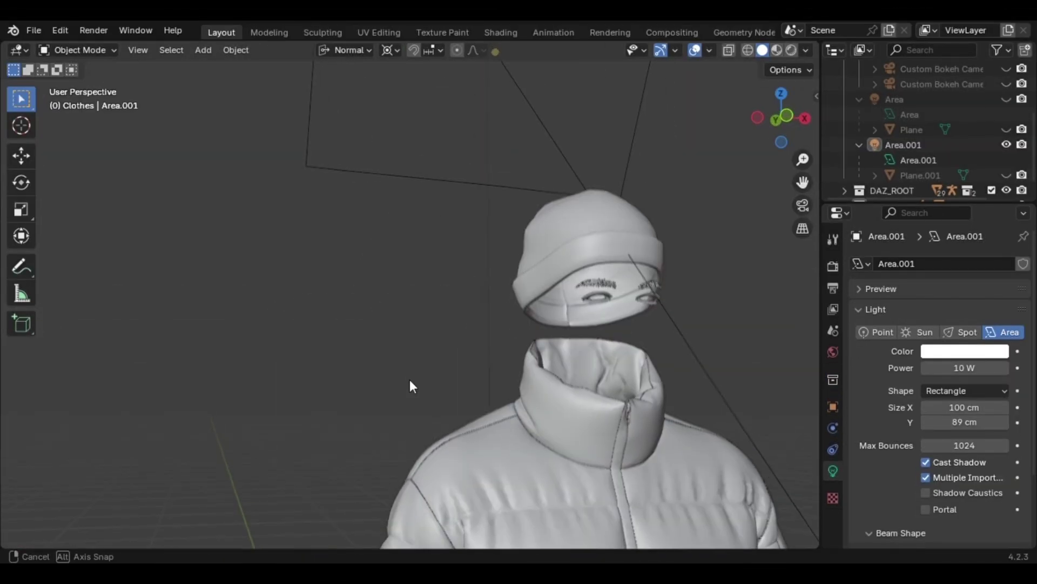
scroll(426, 324, down, 5)
click(463, 171)
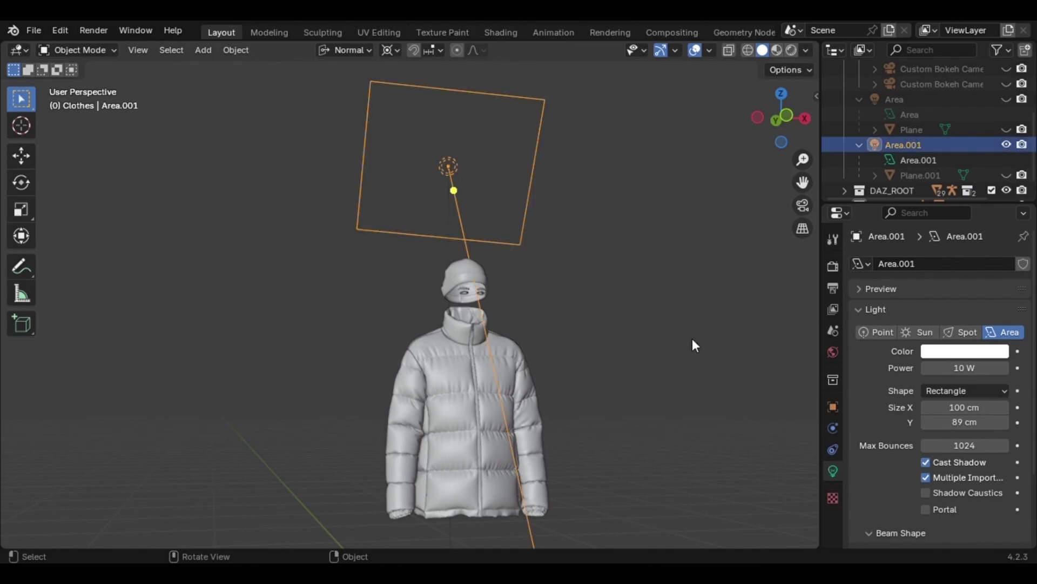
scroll(902, 395, down, 3)
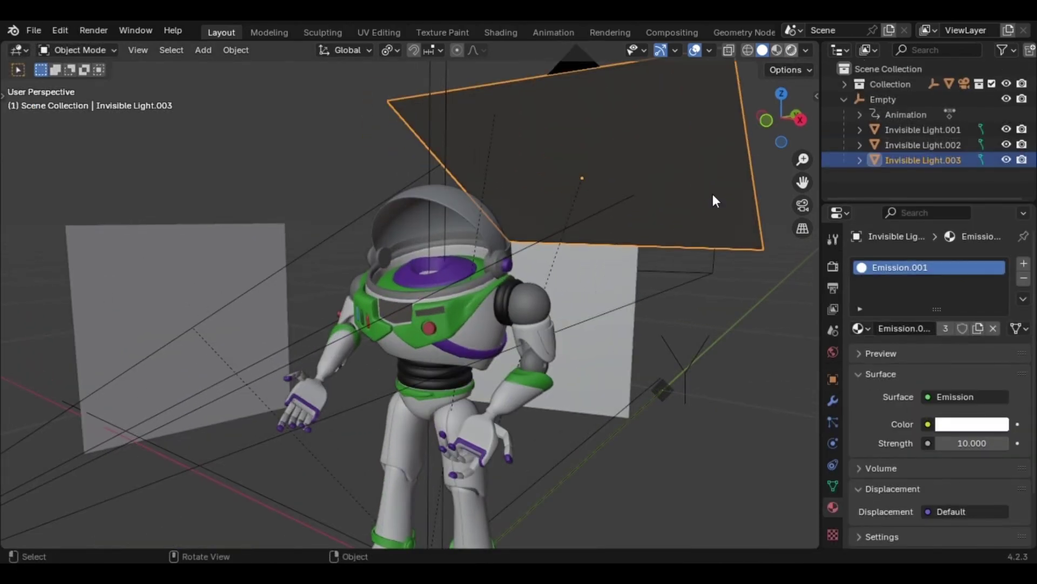
Preview the invisible lights around the toy figure in rendered shading from another side, with the viewport overlays toggled
click(791, 51)
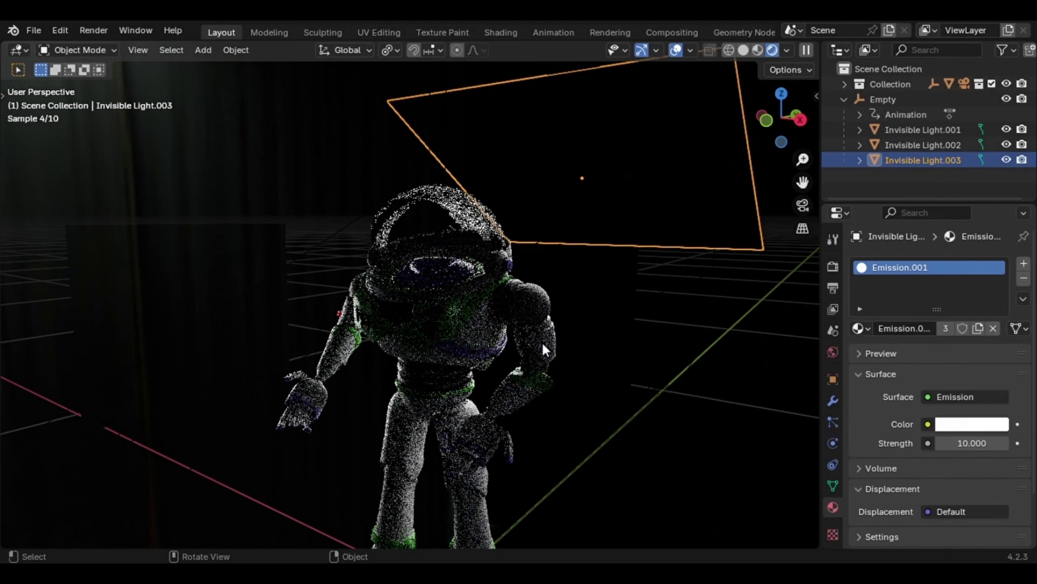
middle_drag(309, 289, 520, 317)
scroll(519, 317, down, 4)
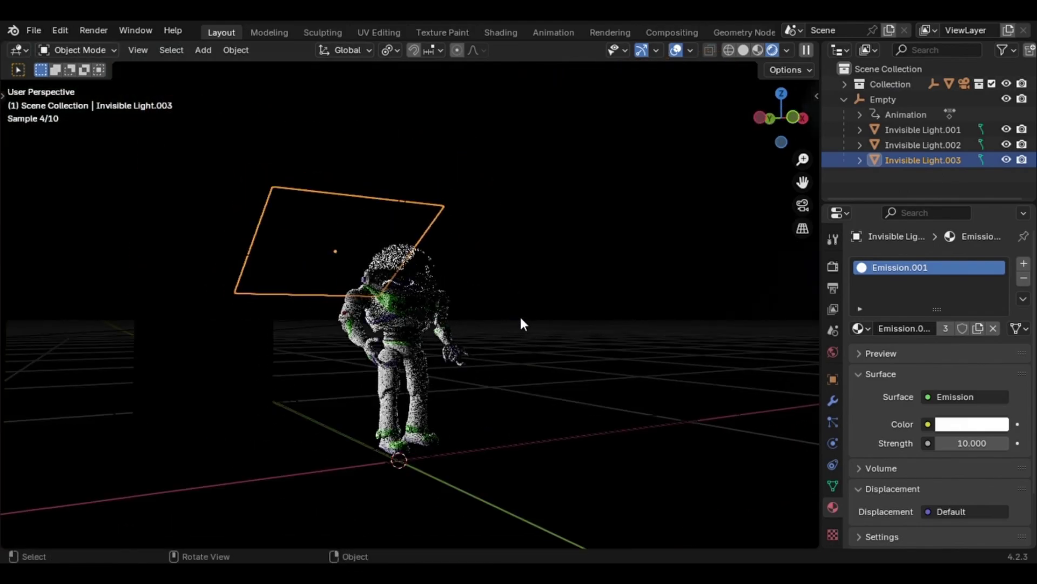
click(679, 48)
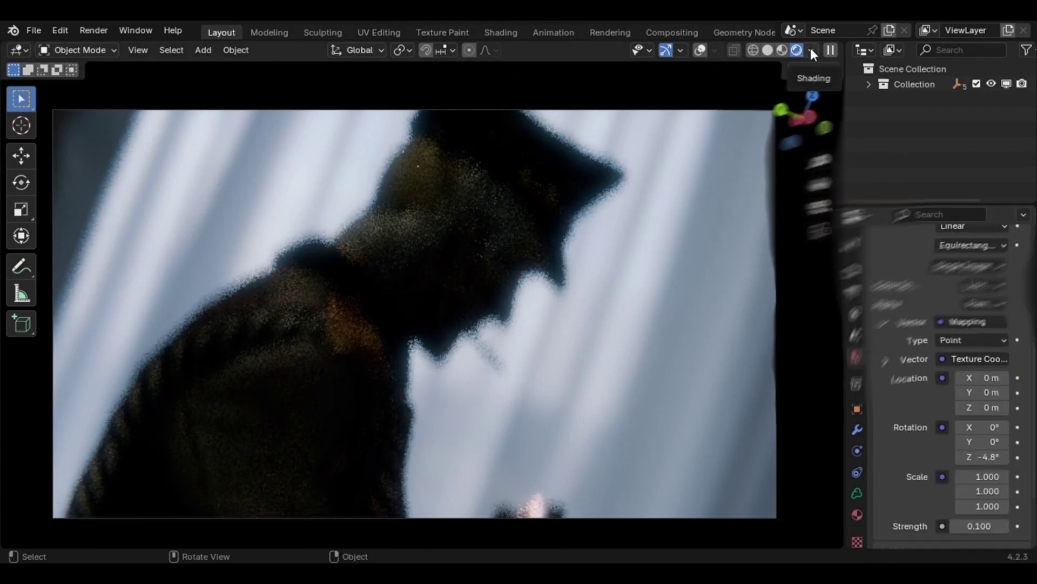
Split off an area below the rendered viewport and set it to the Shader Editor showing the World nodes
click(811, 49)
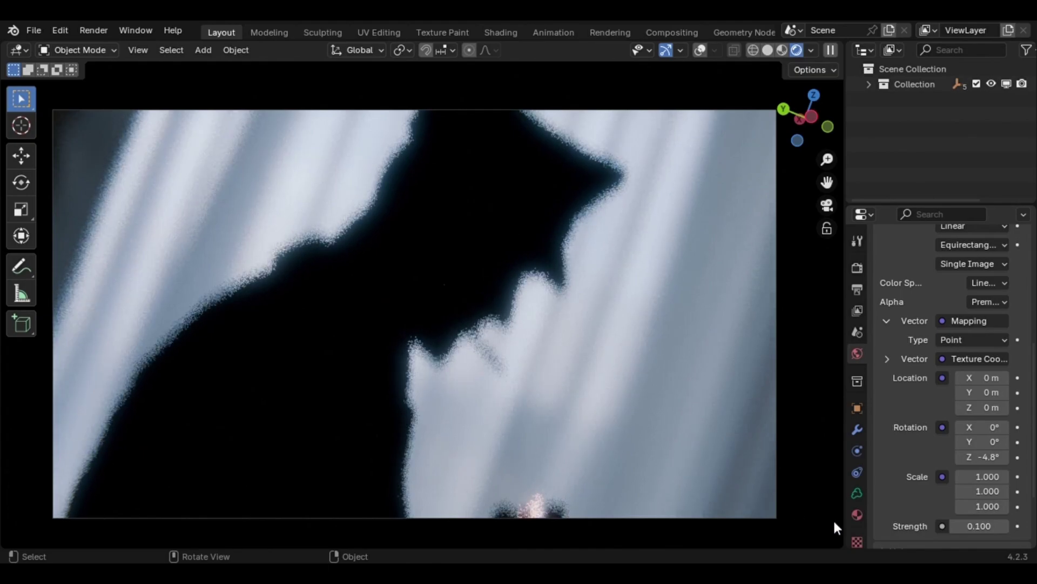
drag(847, 550, 844, 526)
drag(846, 393, 846, 301)
click(18, 306)
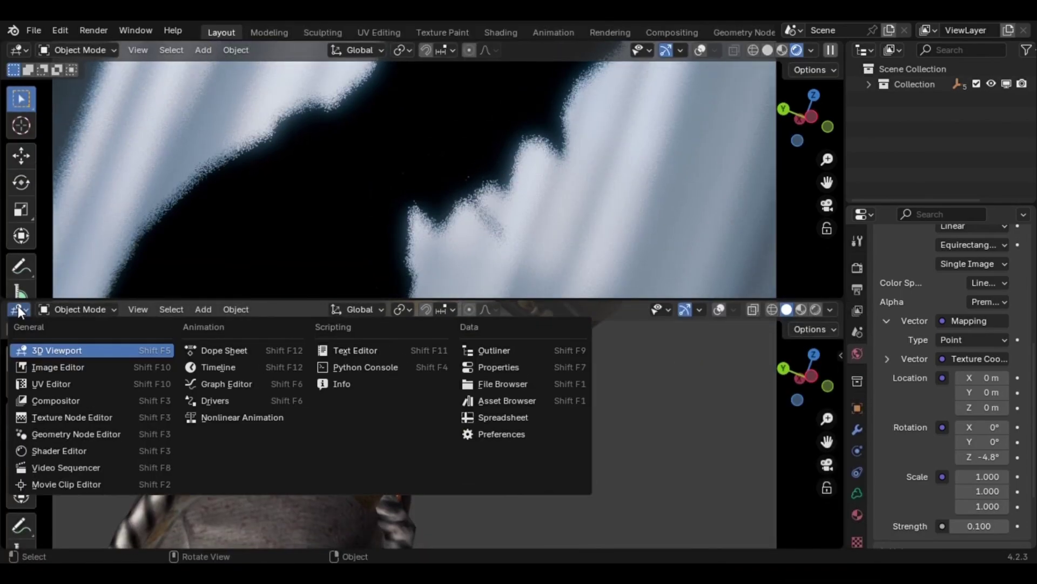
click(70, 446)
click(67, 309)
click(63, 363)
scroll(293, 482, down, 2)
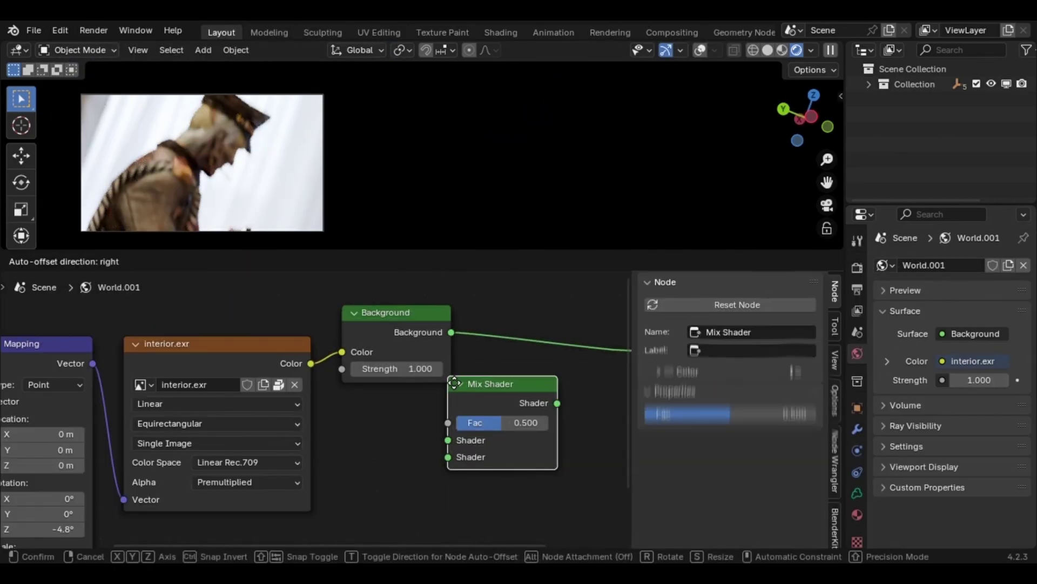
Insert a Mix Shader node between the Background and World Output nodes with a factor of 0.5
click(389, 403)
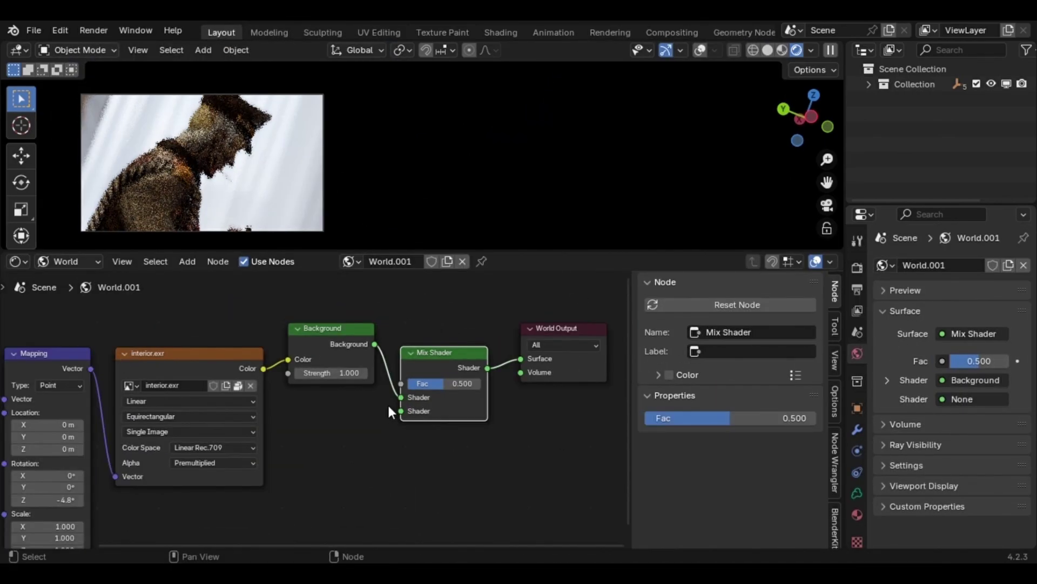
drag(445, 383, 404, 384)
key(Escape)
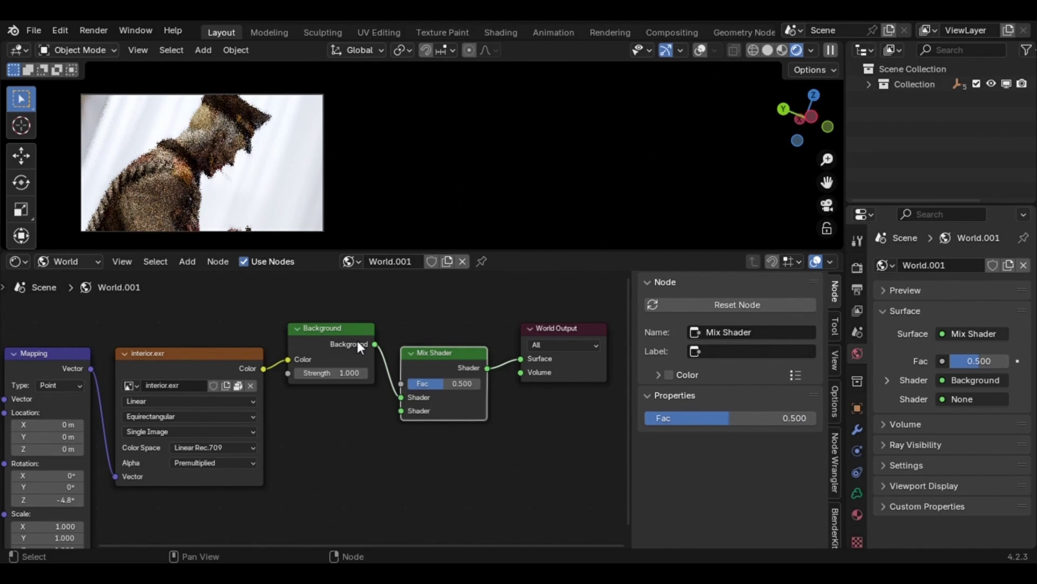
Duplicate the Background node, feed it the interior.exr color, and connect it to the Mix Shader's second shader input
click(357, 341)
key(shift+d)
click(350, 428)
drag(264, 369, 282, 445)
drag(369, 431, 400, 410)
Set the duplicated Background node's strength to 0.1, try another Mix Shader factor and reset it to 0.5
double_click(325, 459)
text(0.1)
key(Return)
drag(444, 383, 404, 383)
key(BackSpace)
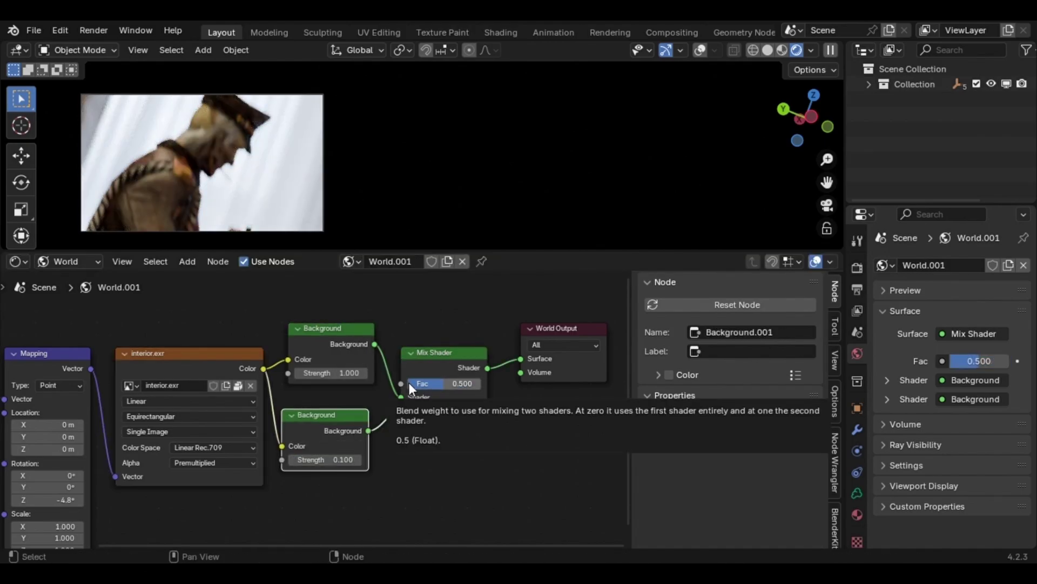
Add a Light Path node above the Background nodes and connect its Is Camera Ray output to the Mix Shader's factor
scroll(440, 413, down, 2)
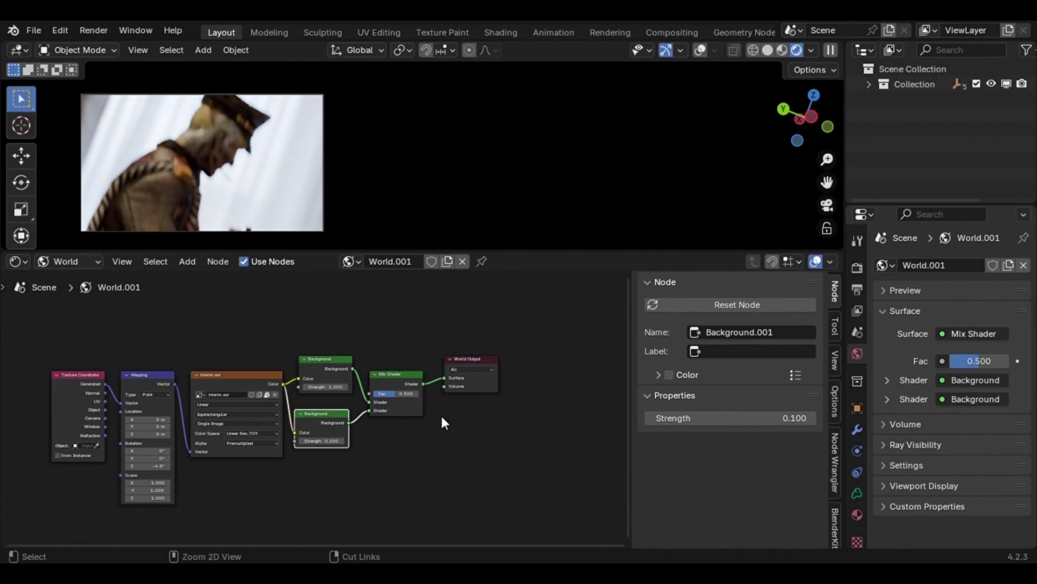
key(shift+a)
text(light)
key(Return)
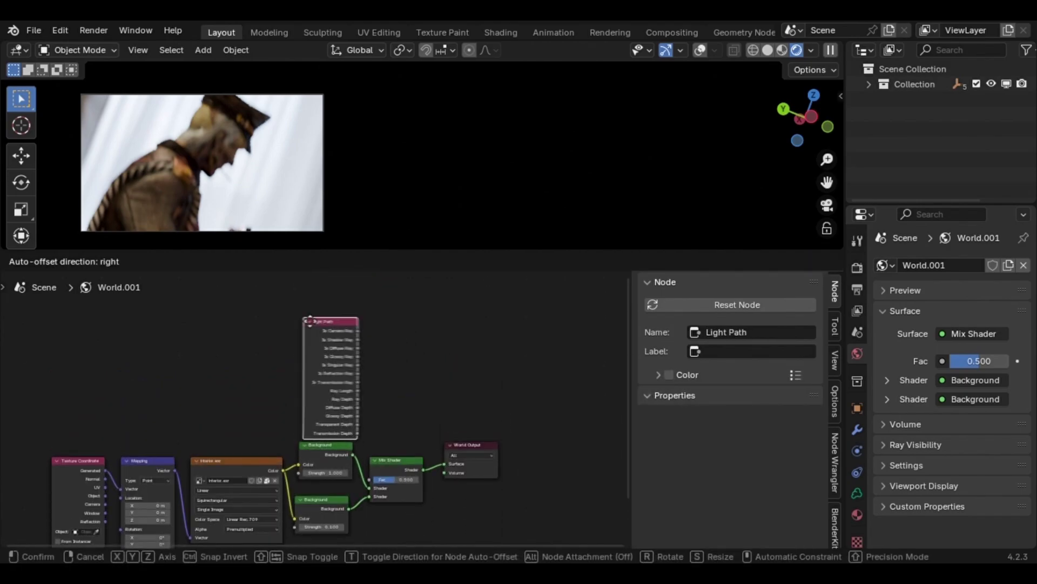
click(314, 321)
drag(357, 322, 375, 471)
Try swapped background strengths, with 0.1 on the first Background node and 1 on the duplicate
scroll(404, 376, up, 4)
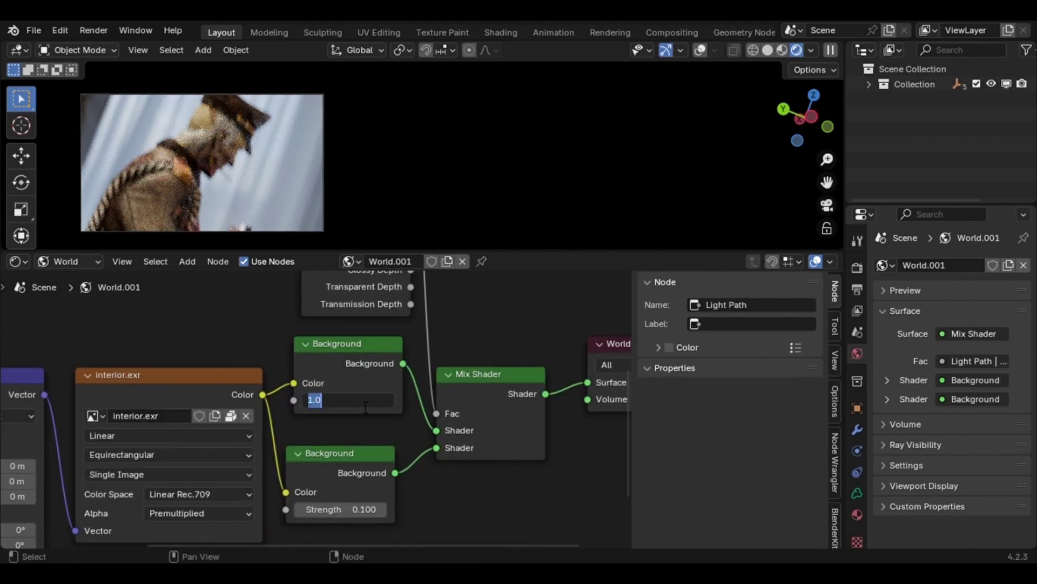
key(BackSpace)
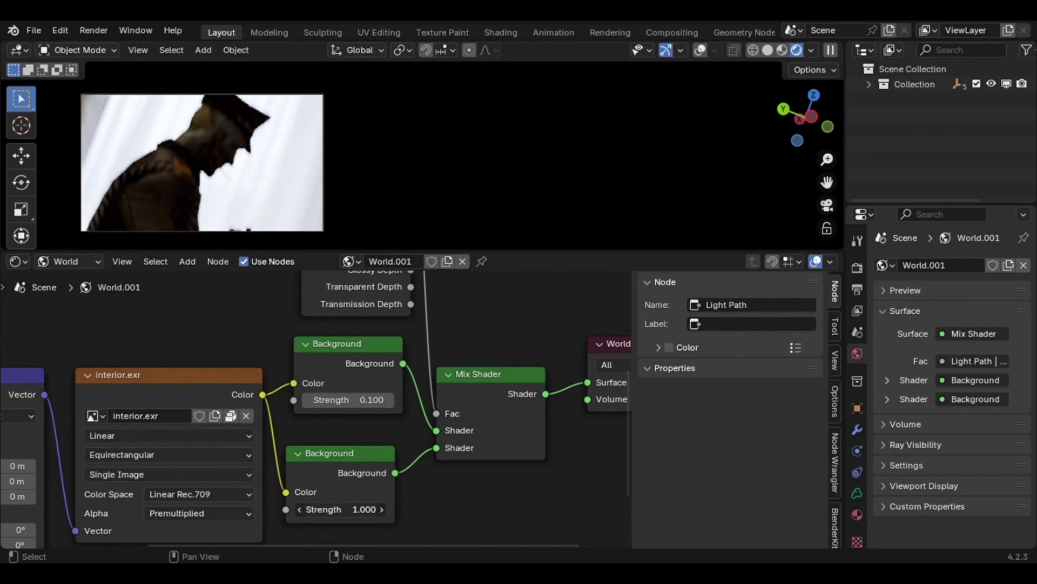
mouse_move(344, 509)
mouse_down()
mouse_move(291, 509)
mouse_move(344, 509)
mouse_up()
Set the first Background node's strength to 0 and the duplicated Background node's strength to 0.1
double_click(346, 400)
text(0)
key(Return)
double_click(342, 510)
text(0.1)
key(Return)
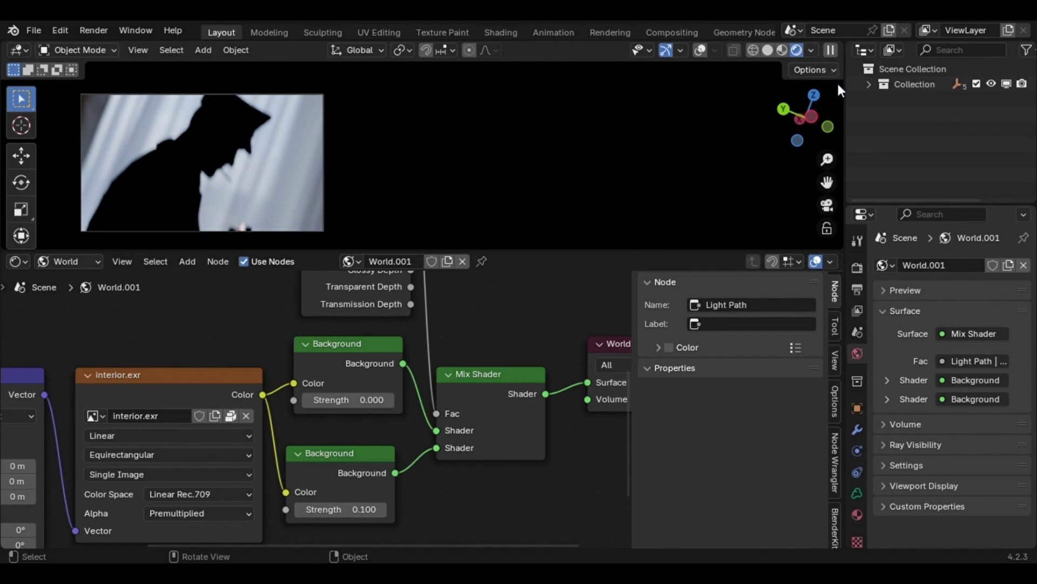
Bring up the CCG Node controls in the 3D viewport and turn on the compositor in its shading options
key(n)
click(835, 216)
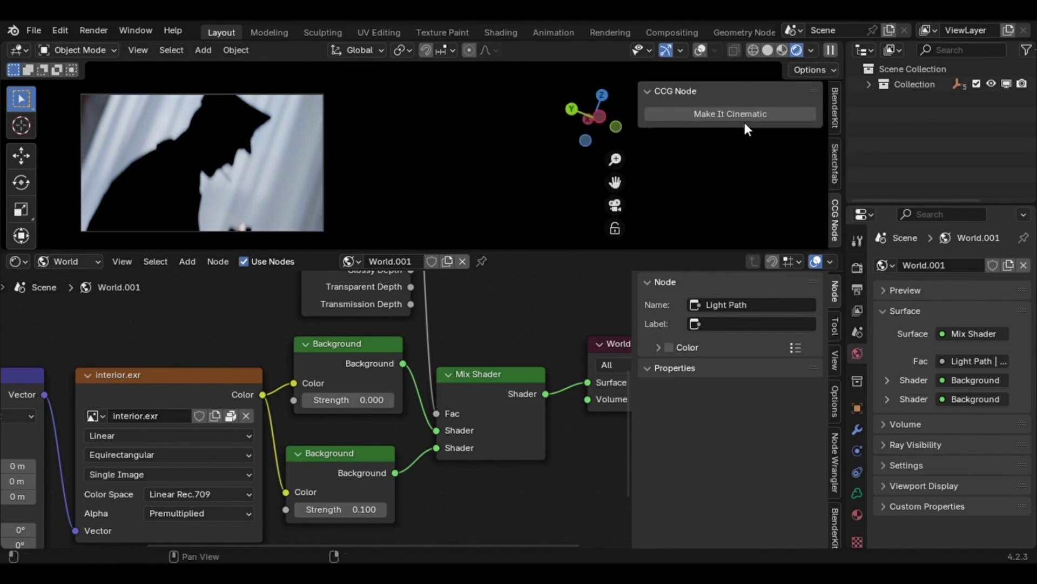
click(811, 50)
click(815, 275)
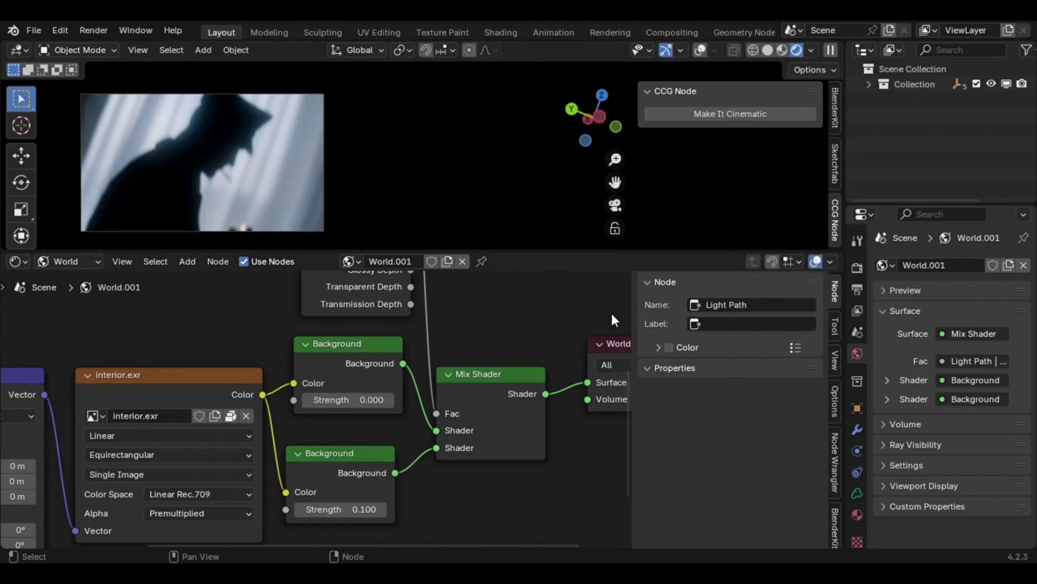
Maximize the 3D viewport, play the silhouette animation in the rendered camera view and stop it
key(ctrl+space)
drag(809, 182, 824, 189)
scroll(808, 183, up, 2)
key(space)
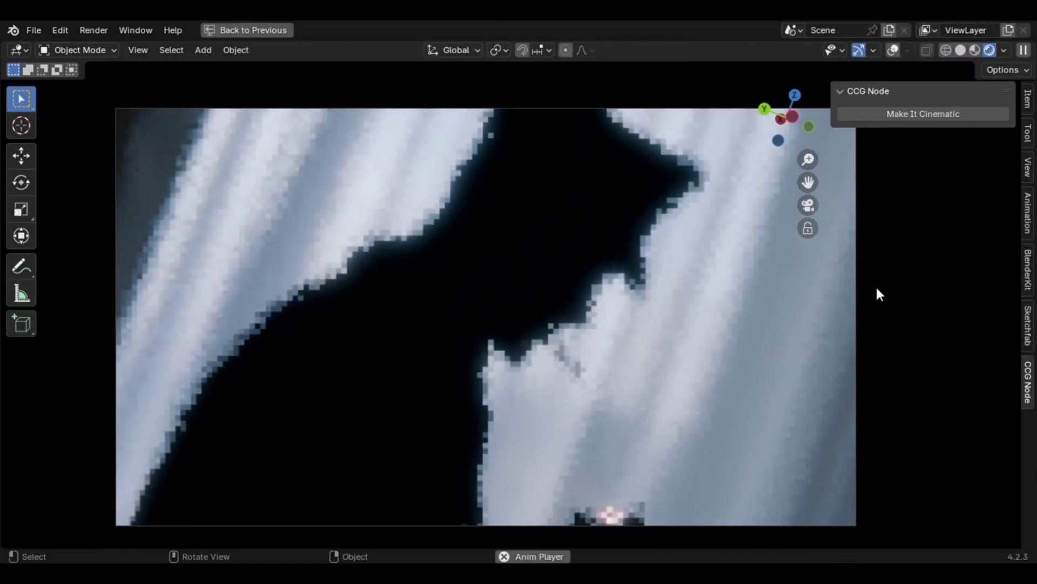
key(space)
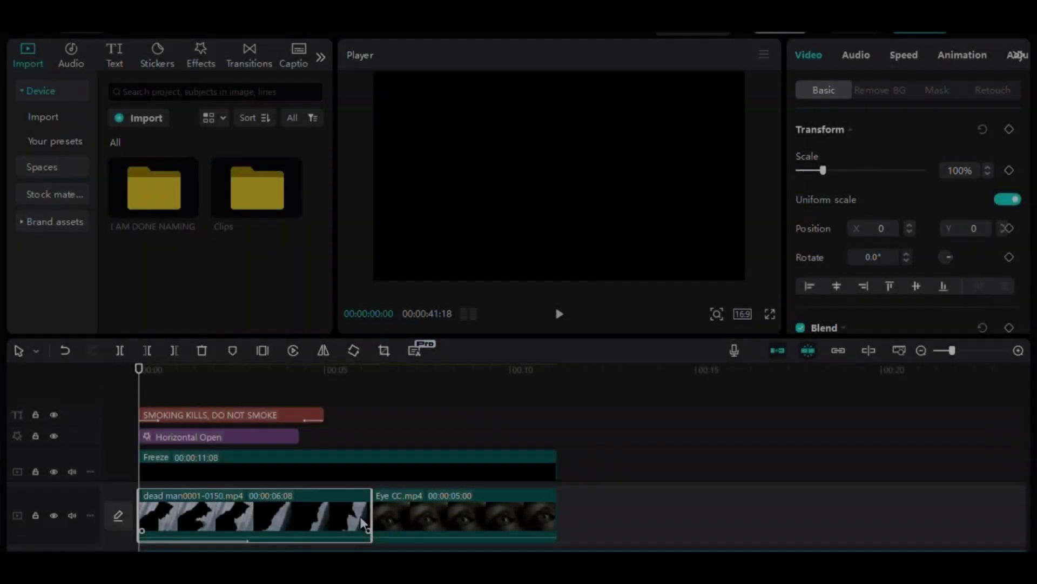
Switch to the CapCut video editor, select the Eye CC.mp4 clip and bring the audio tracks into view
click(445, 528)
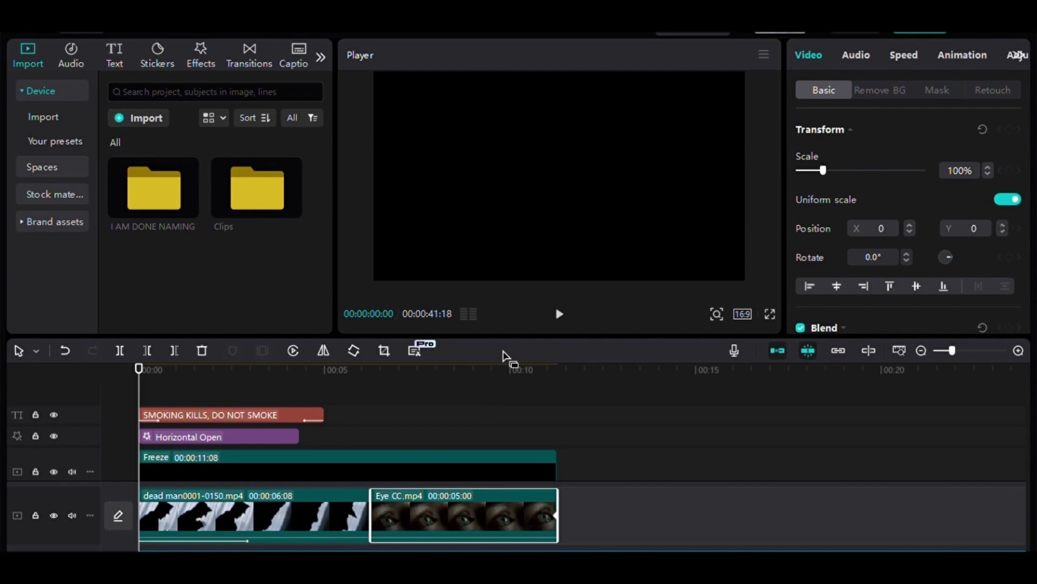
scroll(232, 489, down, 3)
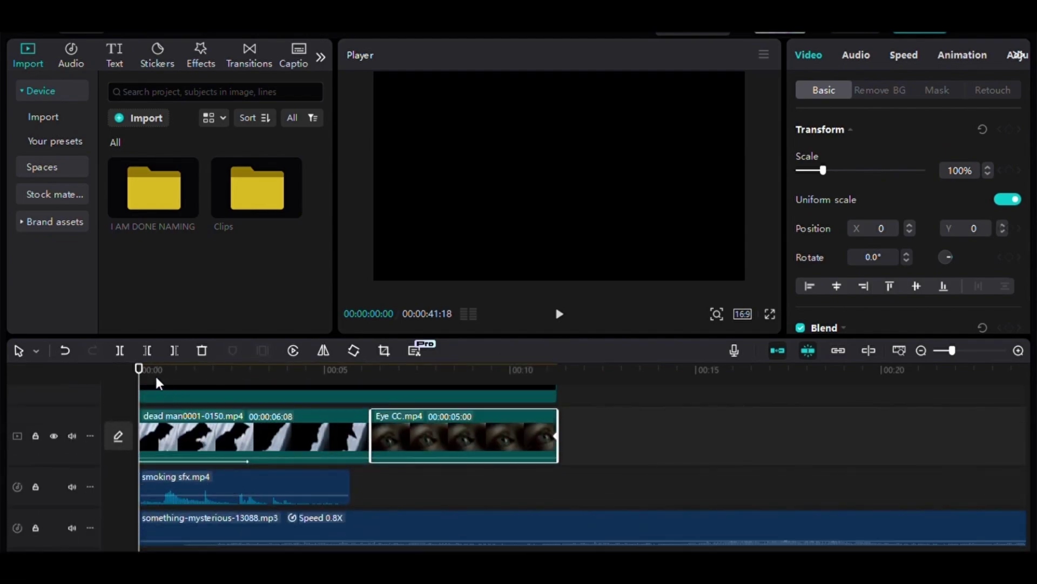
Look over the video clips, sound effects, music and voice tracks stacked in the timeline
drag(158, 384, 134, 410)
scroll(398, 449, down, 5)
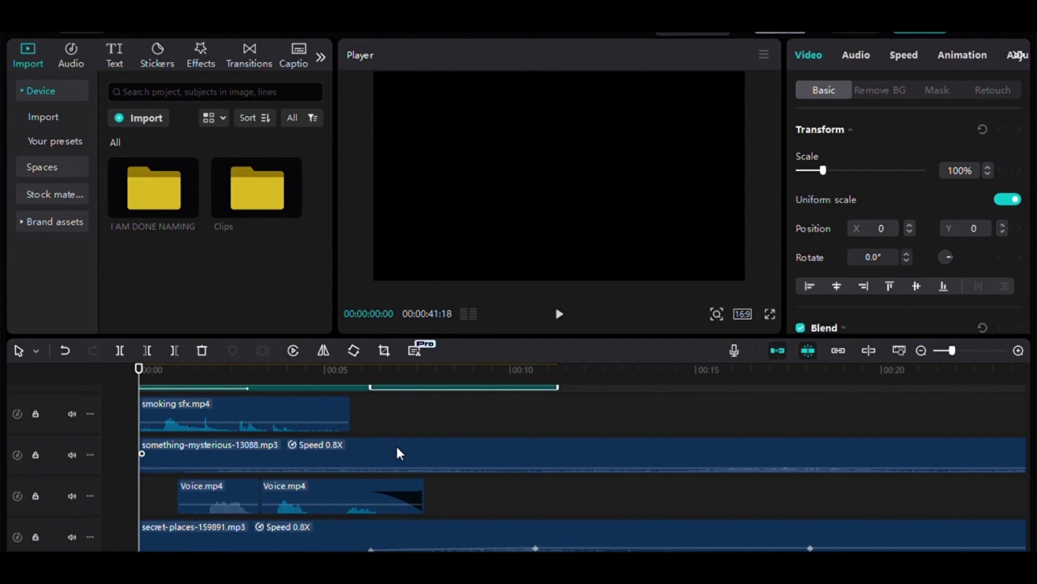
scroll(398, 451, down, 2)
scroll(399, 453, up, 6)
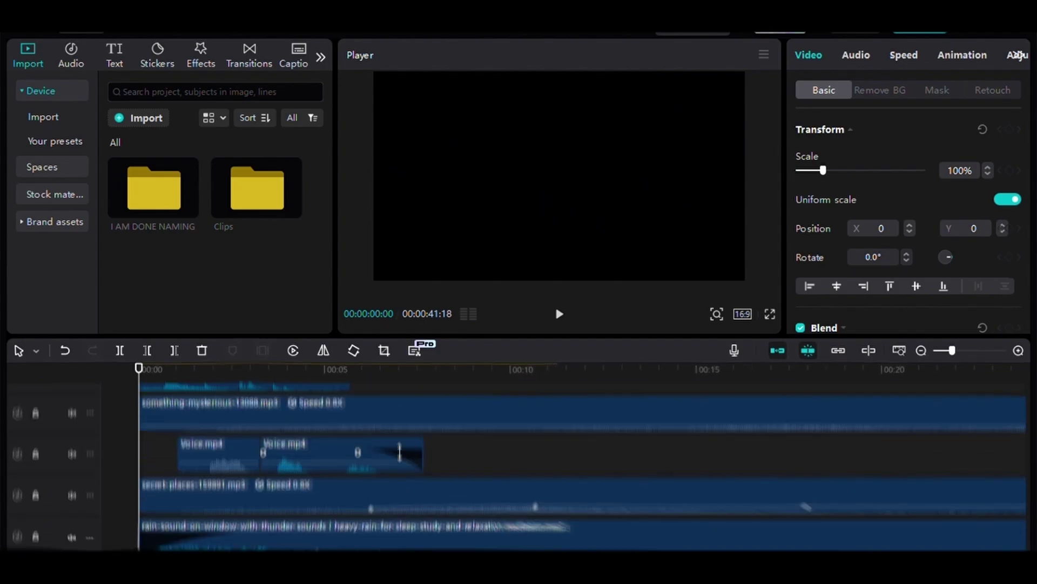
scroll(400, 458, up, 2)
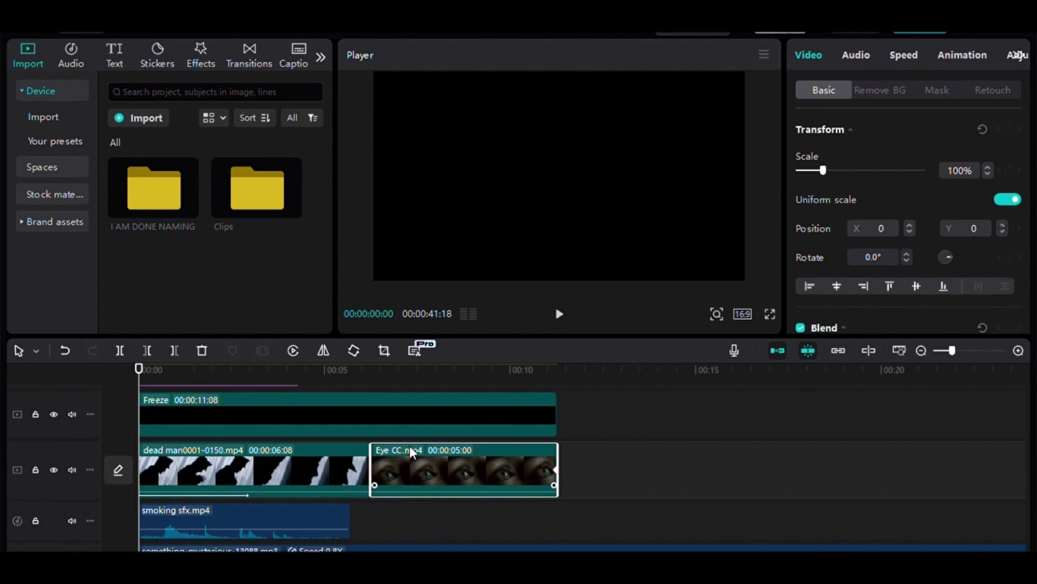
scroll(412, 452, down, 2)
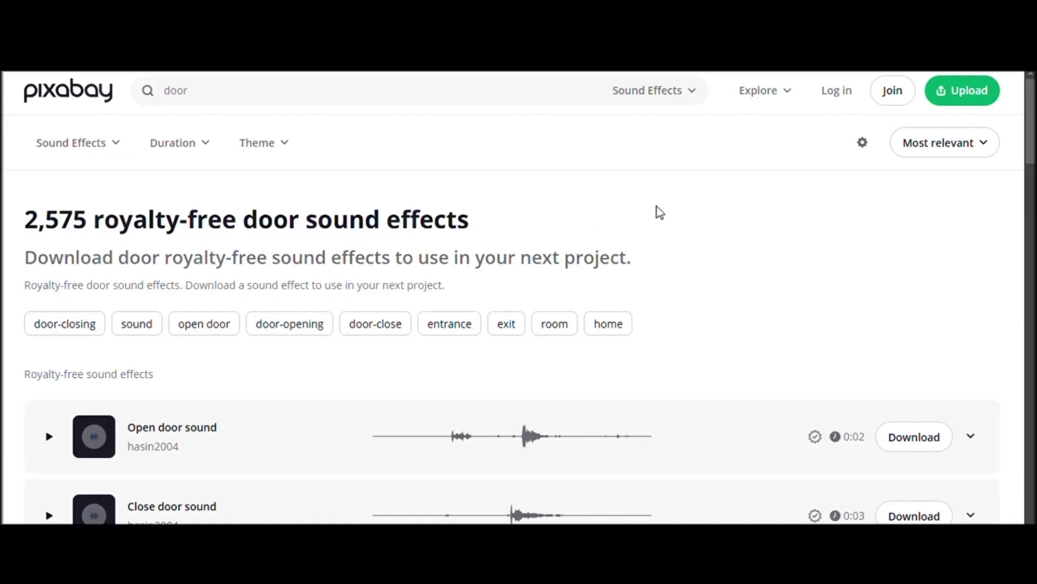
Switch to Pixabay, browse the door sound effects results and preview the Open door sound
scroll(641, 195, down, 2)
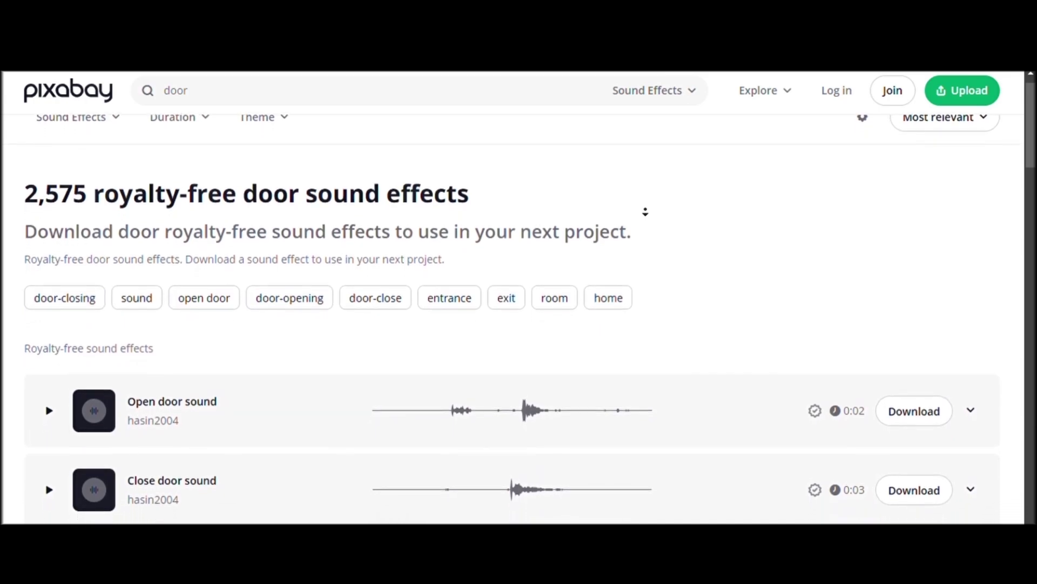
scroll(646, 211, down, 2)
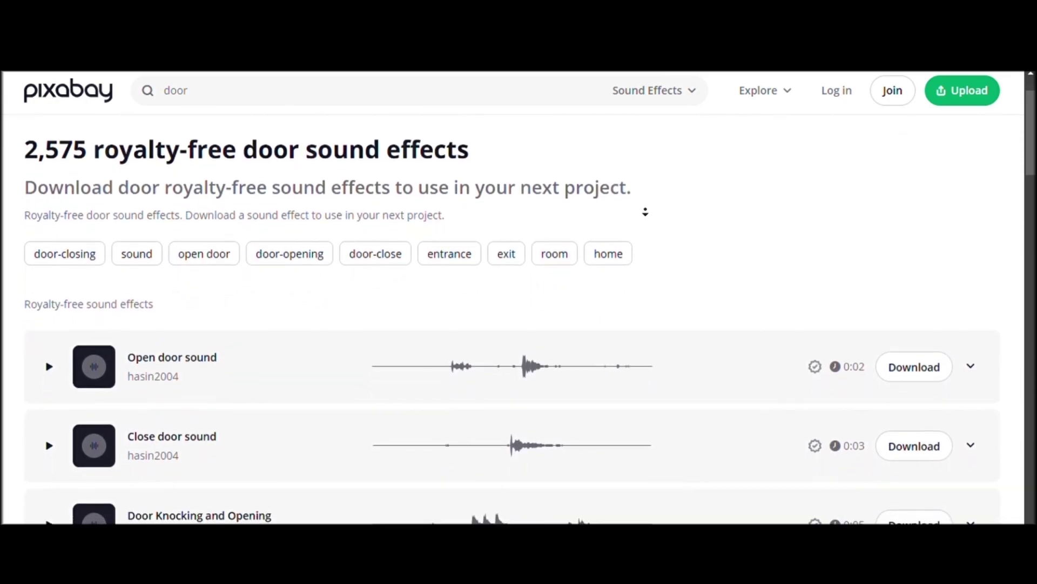
scroll(645, 211, down, 2)
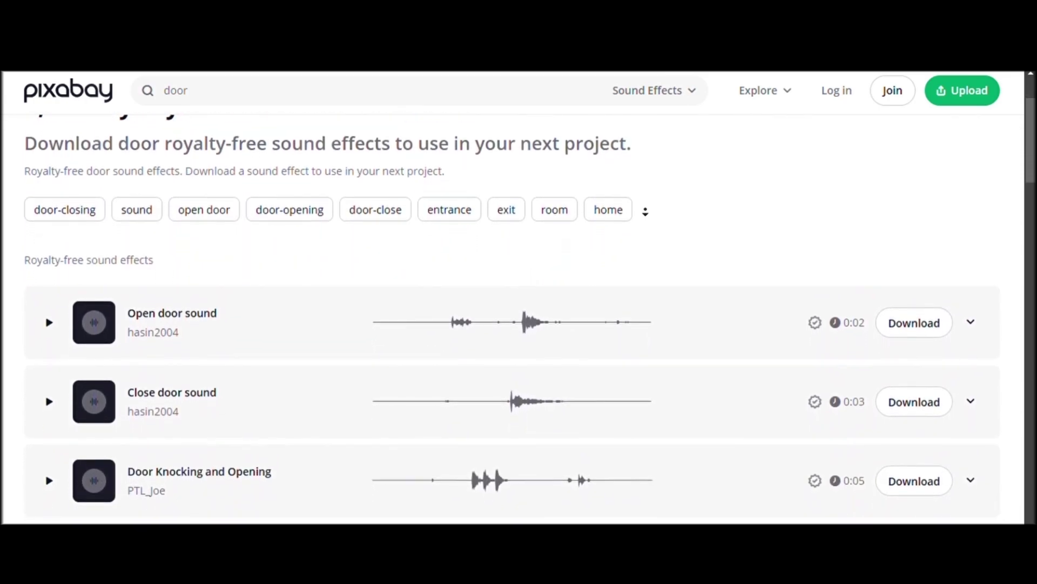
scroll(645, 212, down, 2)
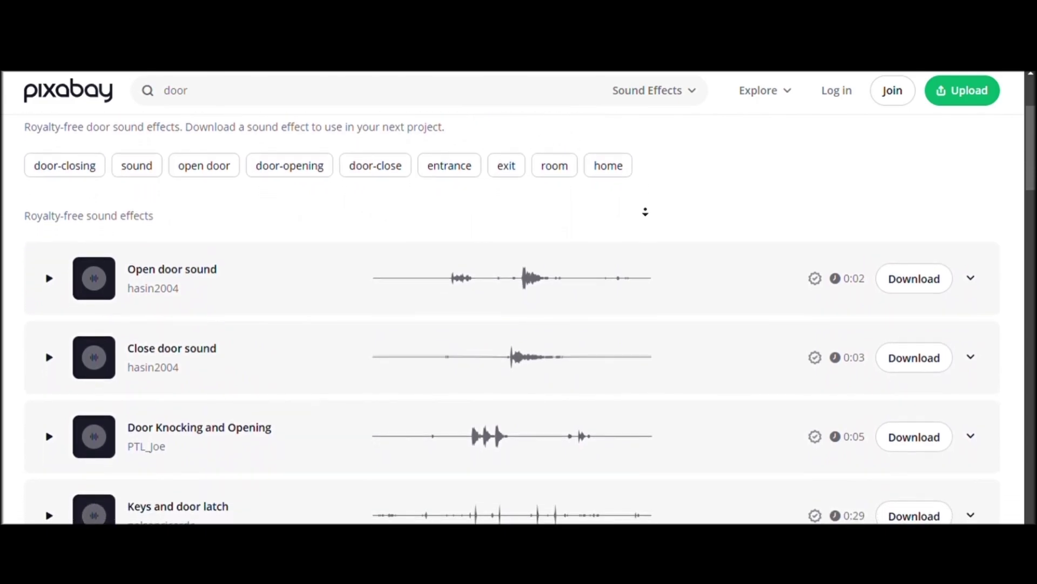
scroll(645, 211, down, 1)
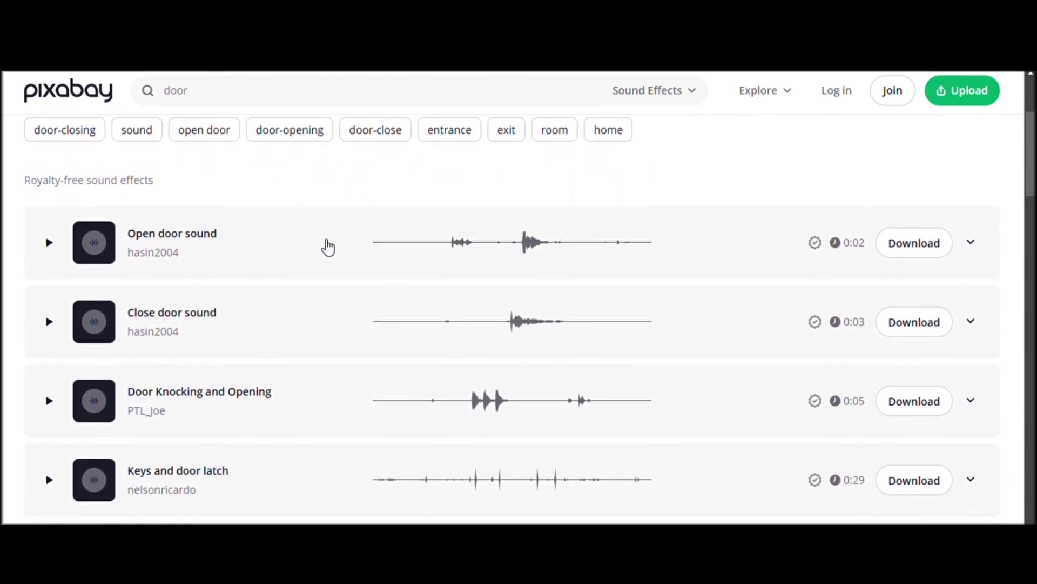
click(49, 242)
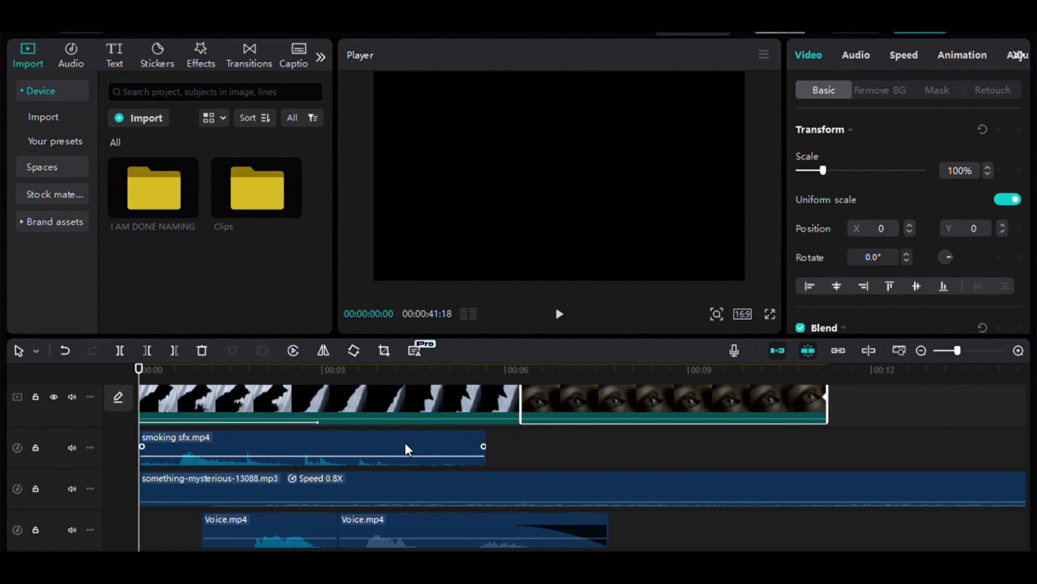
Return to CapCut, mute the Voice.mp4 audio track and play the timeline from the start
scroll(408, 446, up, 5)
scroll(409, 445, down, 5)
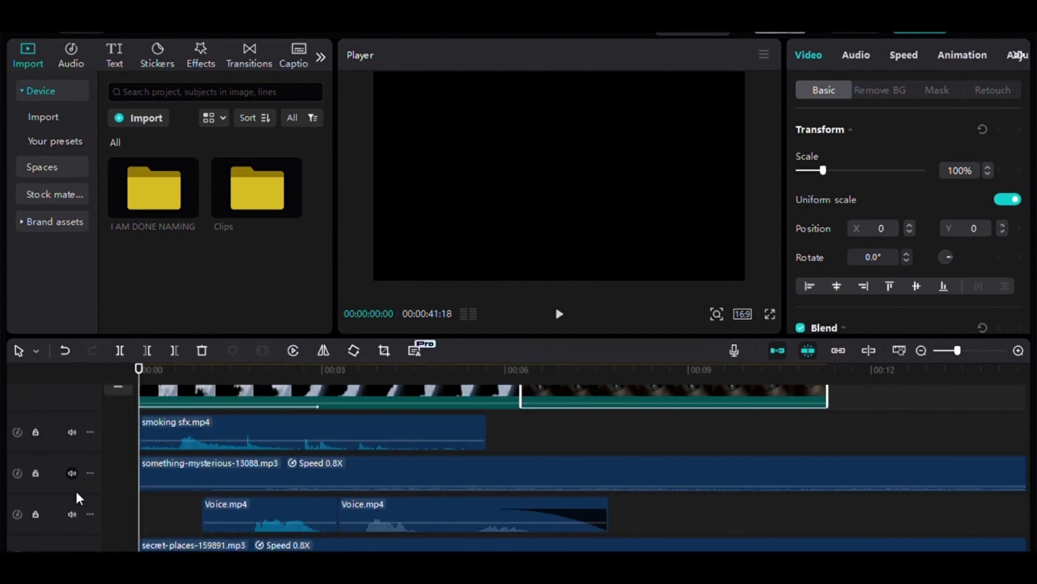
scroll(62, 518, down, 2)
scroll(261, 495, up, 3)
key(space)
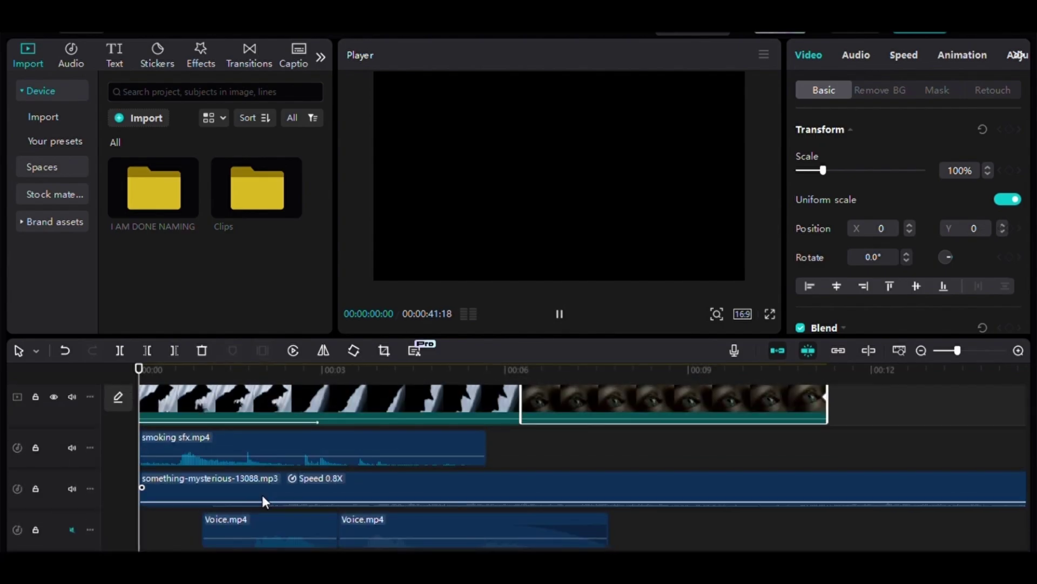
scroll(270, 492, up, 1)
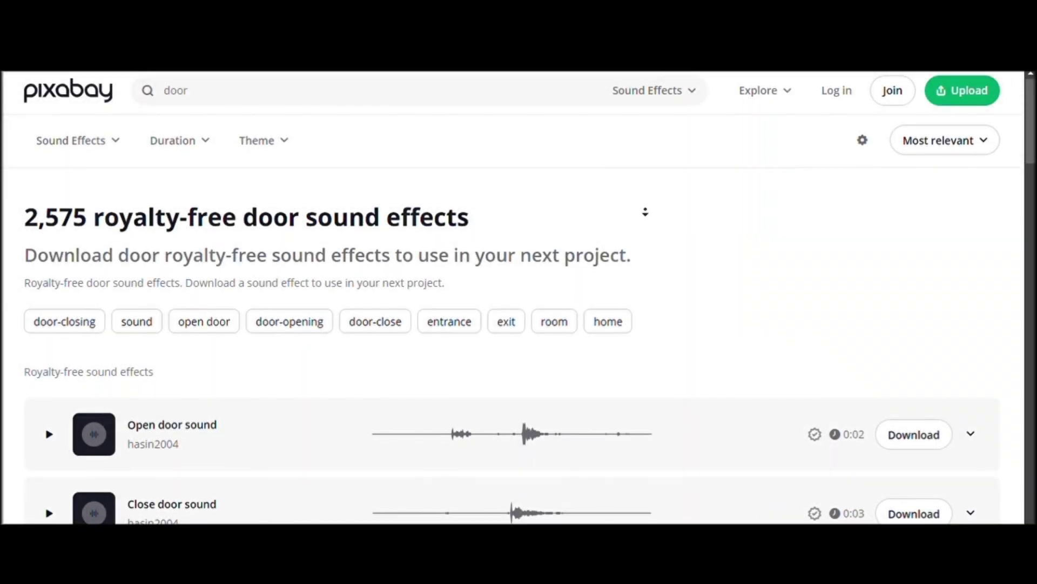
scroll(643, 203, down, 1)
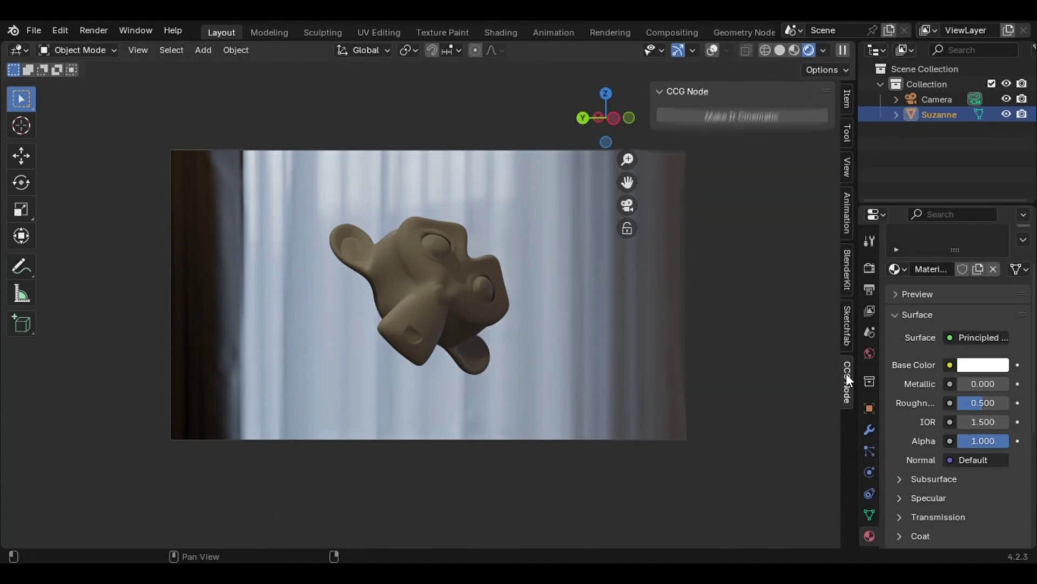
Switch to Blender, run Make It Cinematic from the CCG Node add-on and set the viewport compositor to Camera
click(751, 117)
click(822, 50)
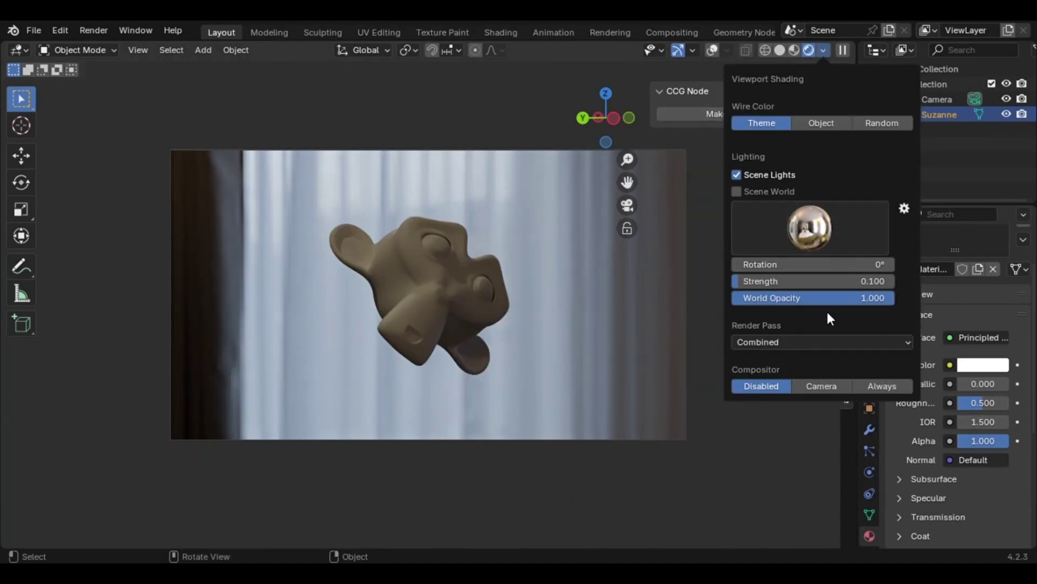
click(819, 385)
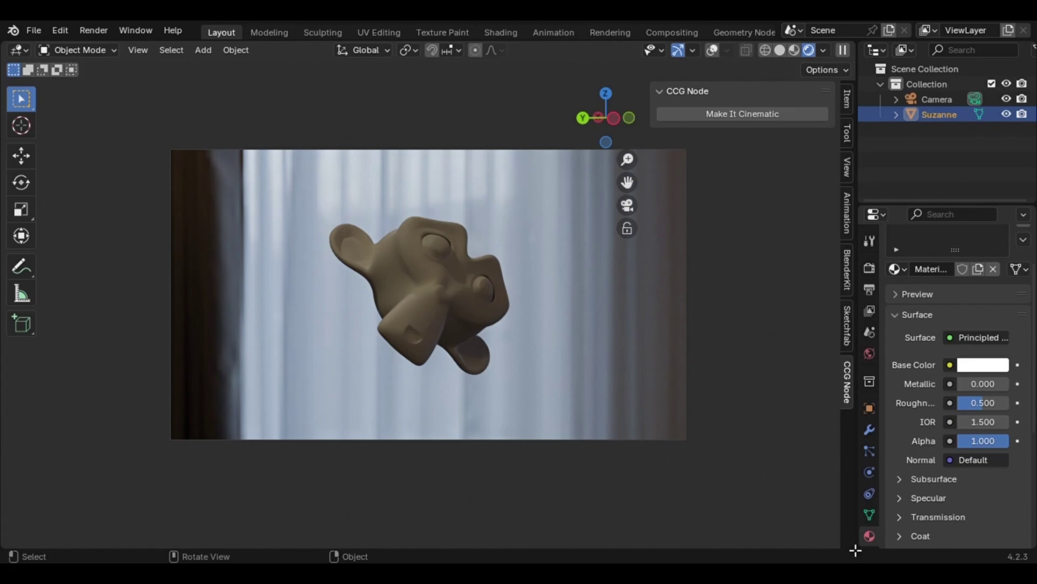
Open a compositor area below the 3D viewport and insert a Lens Distortion node between Render Layers and Composite
drag(856, 550, 850, 383)
click(17, 397)
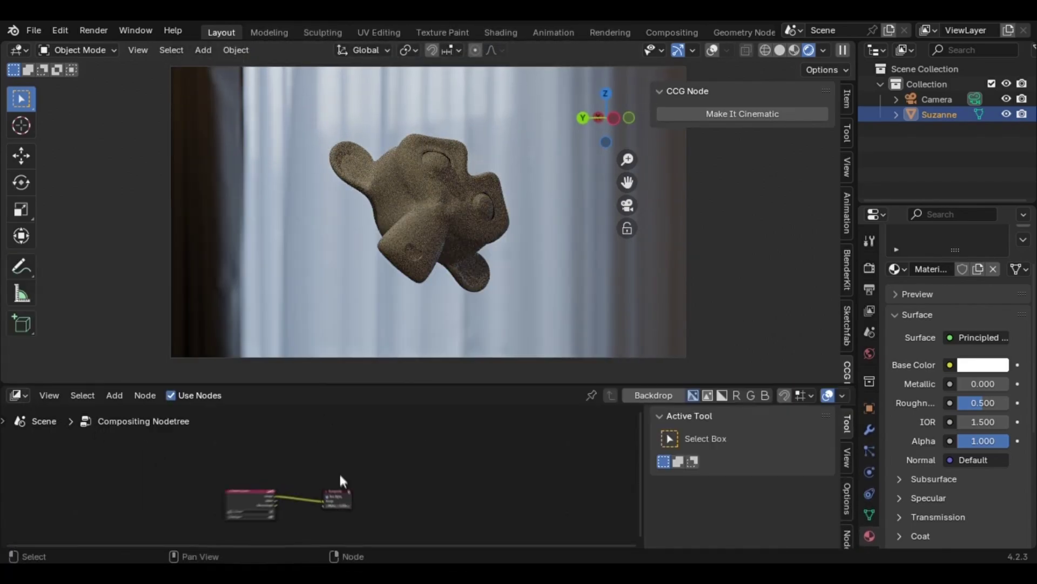
scroll(303, 508, up, 4)
key(shift+a)
text(lens)
key(Return)
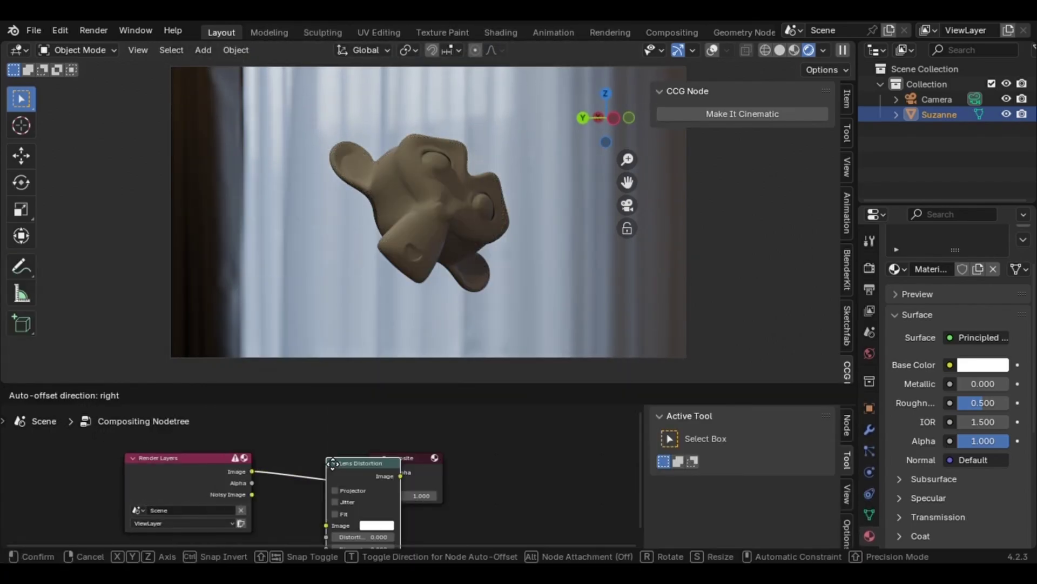
click(280, 453)
Enable Fit on the Lens Distortion node and set both Distortion and Dispersion to 0.01
click(295, 507)
middle_drag(340, 528, 384, 466)
text(.01)
key(Return)
Insert a Glare node between the Lens Distortion and Composite nodes
scroll(336, 480, down, 3)
key(shift+a)
text(gla)
key(Return)
click(356, 422)
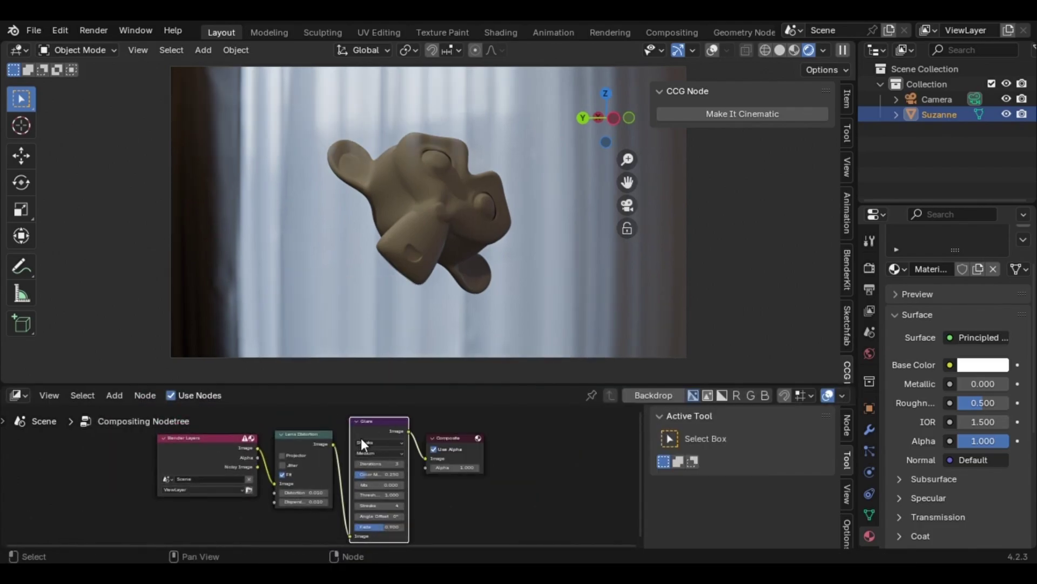
Switch the Glare node to Fog Glow, adjust its Mix value and try changing its Threshold
click(373, 442)
click(375, 489)
scroll(433, 478, up, 3)
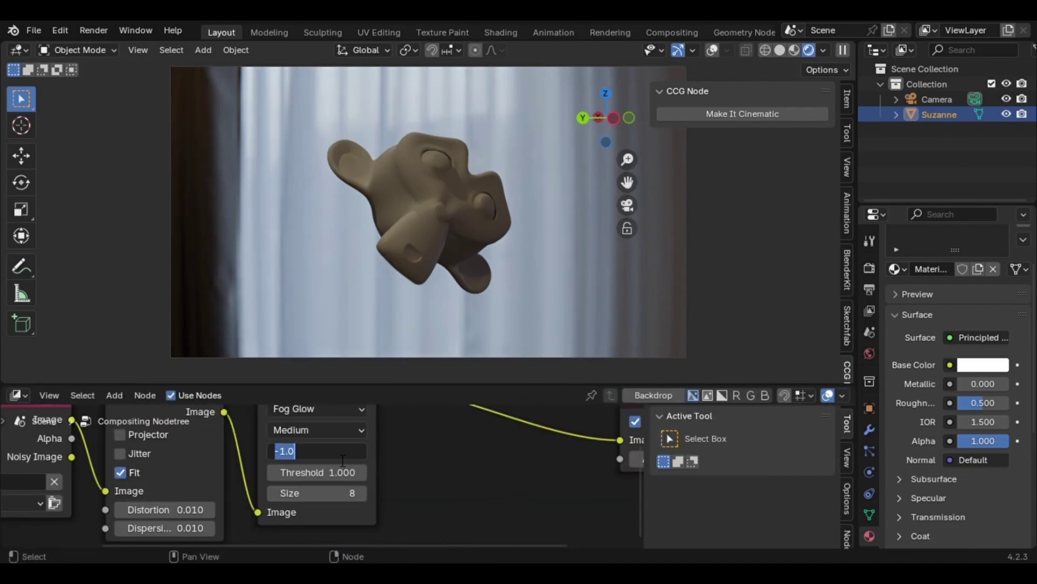
drag(332, 474, 379, 474)
right_click(333, 473)
scroll(334, 474, down, 5)
middle_drag(381, 478, 425, 459)
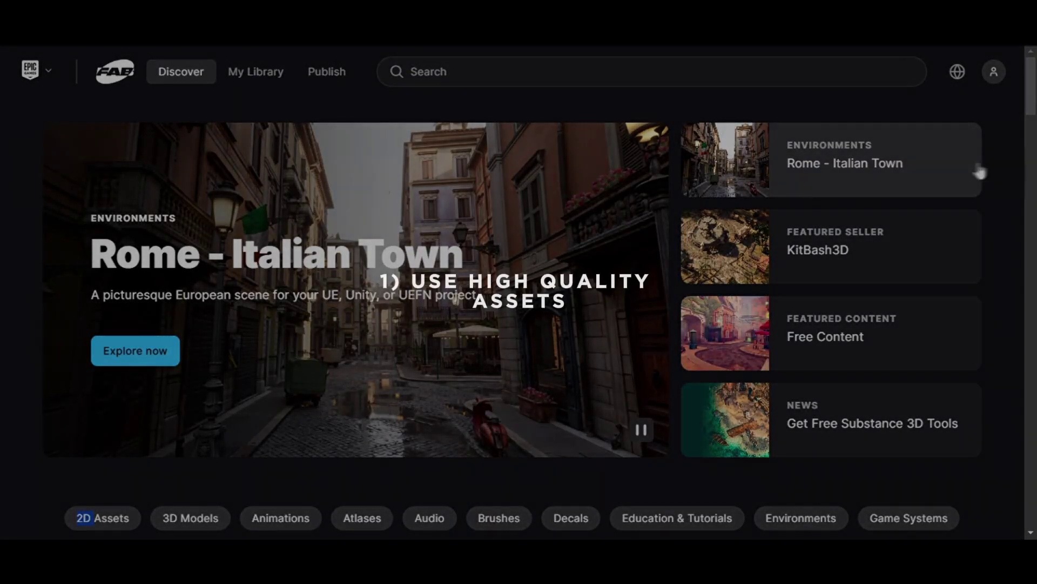
Switch to the Fab website and browse the Discover page's featured content and asset categories
scroll(998, 168, down, 5)
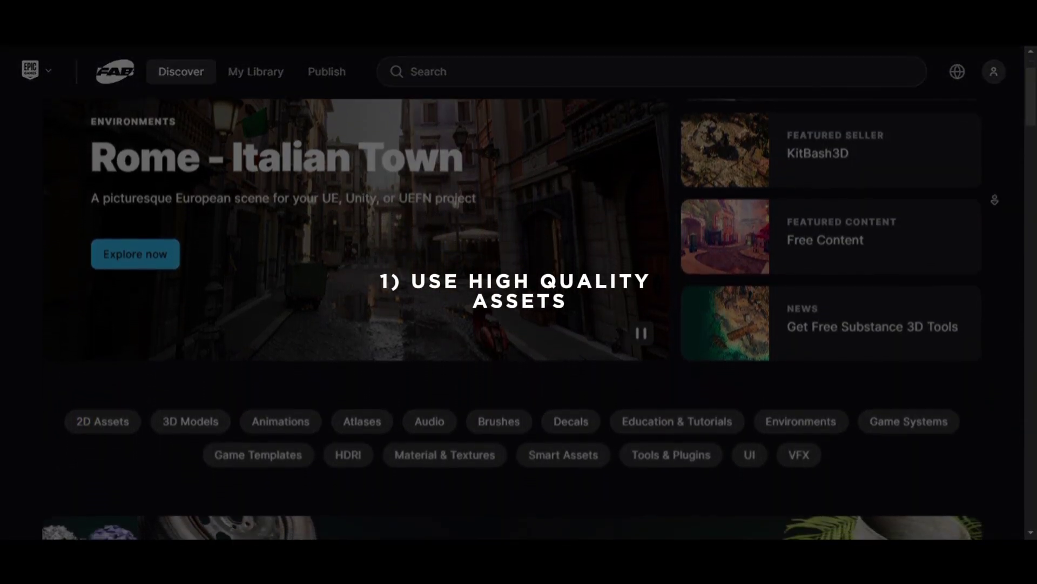
scroll(1000, 224, down, 3)
scroll(1000, 224, up, 2)
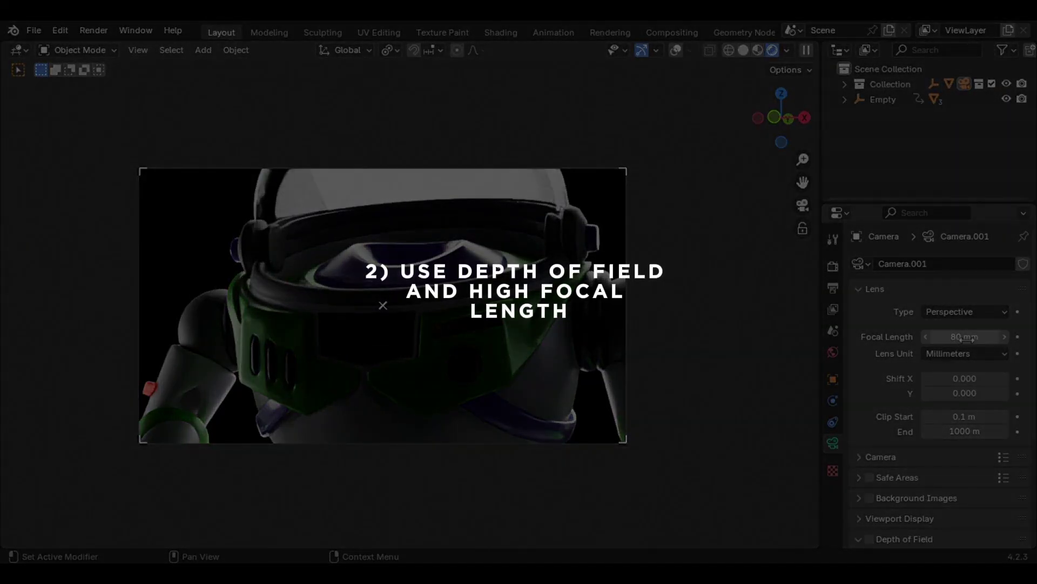
Switch to Blender, set the camera's focal length to 80 mm and turn on its depth of field
text(0)
key(Return)
scroll(962, 359, down, 4)
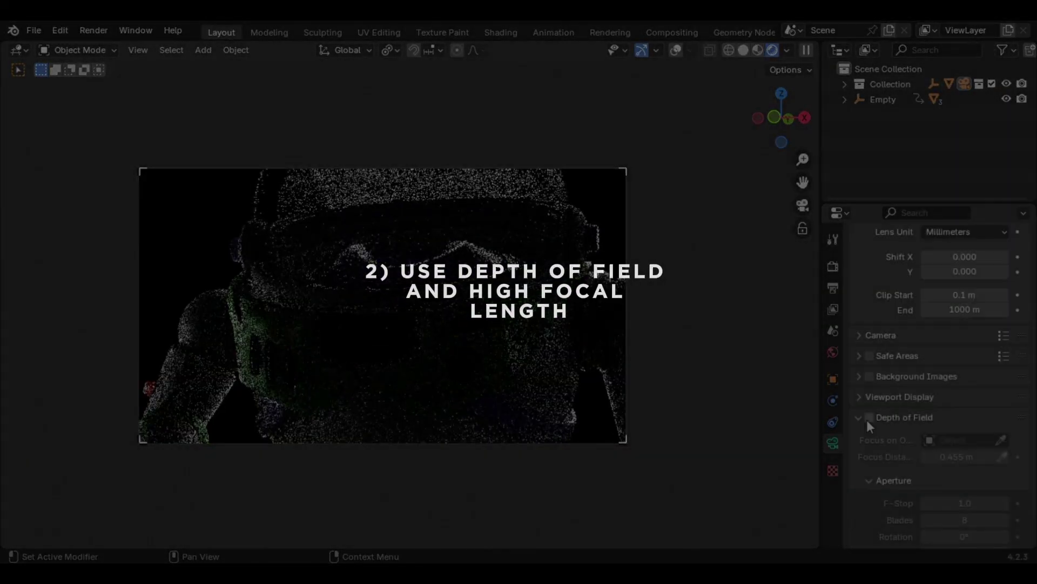
click(868, 417)
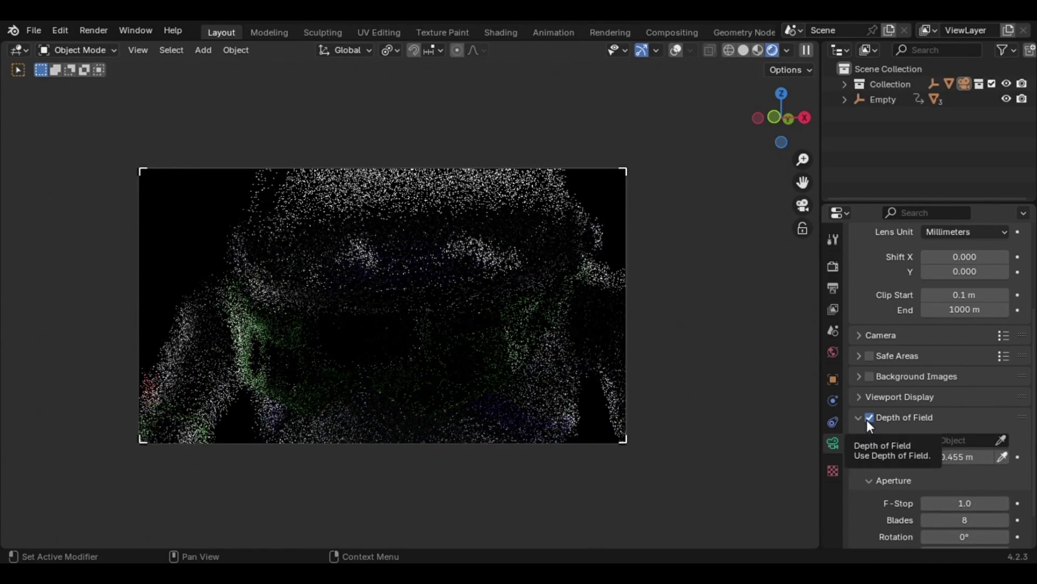
scroll(869, 421, down, 2)
scroll(916, 354, up, 6)
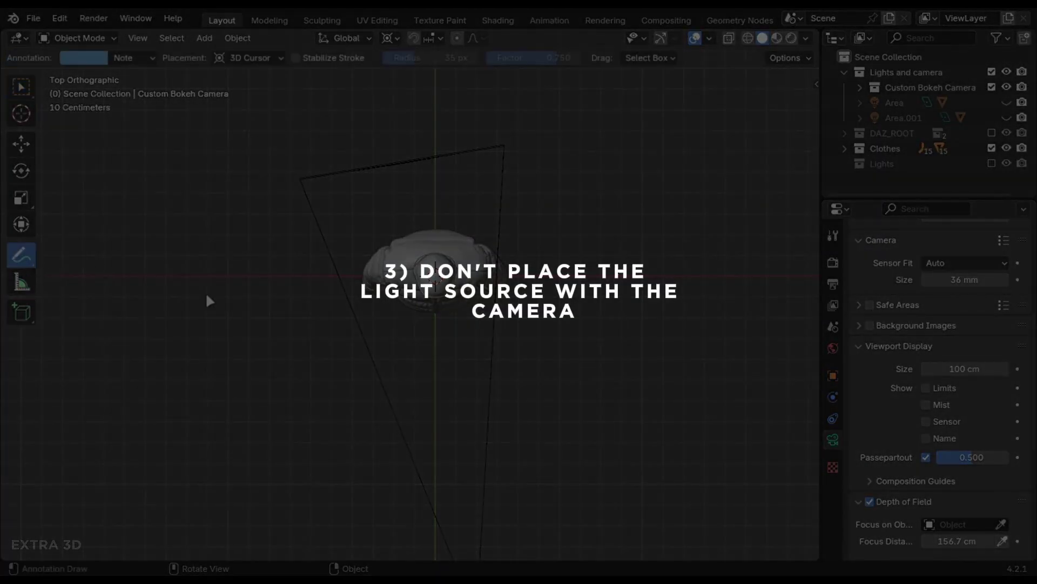
Draw annotation strokes in the top view running from the front of the figure toward the camera
drag(432, 330, 440, 330)
mouse_move(428, 335)
mouse_down()
mouse_move(428, 420)
mouse_move(466, 444)
mouse_up()
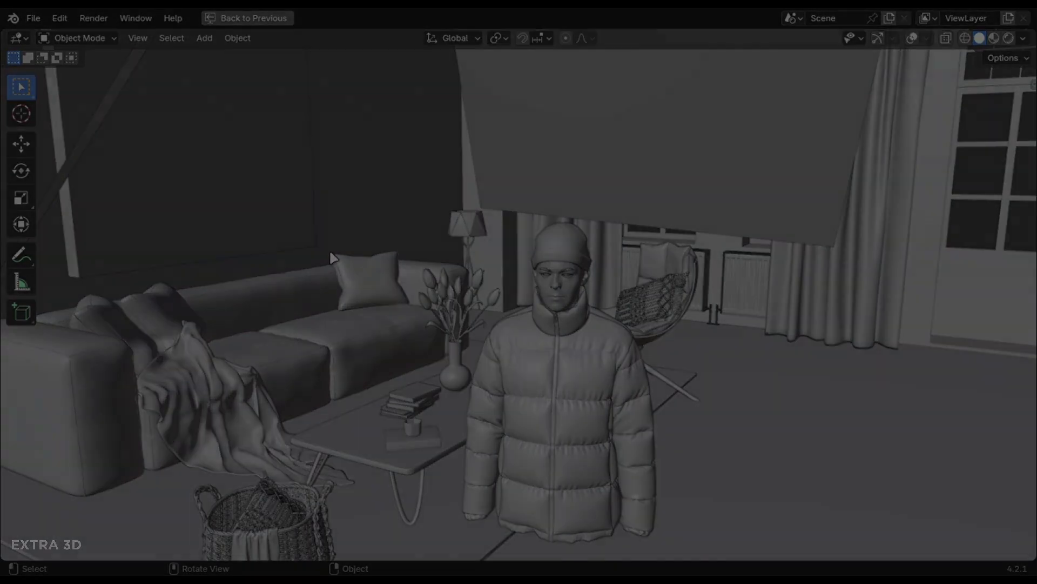
middle_drag(566, 355, 110, 333)
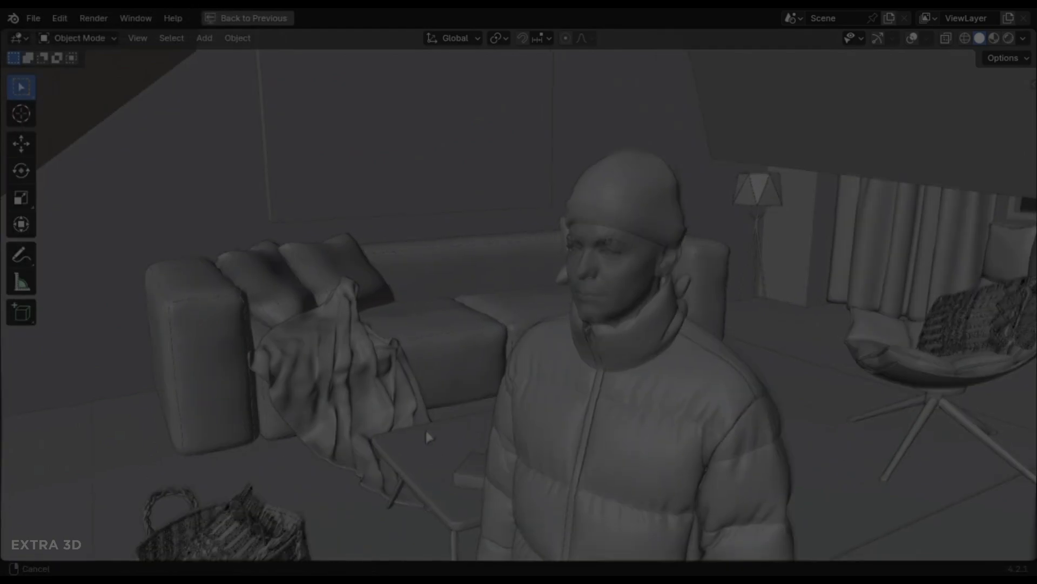
shift+middle_drag(425, 431, 641, 299)
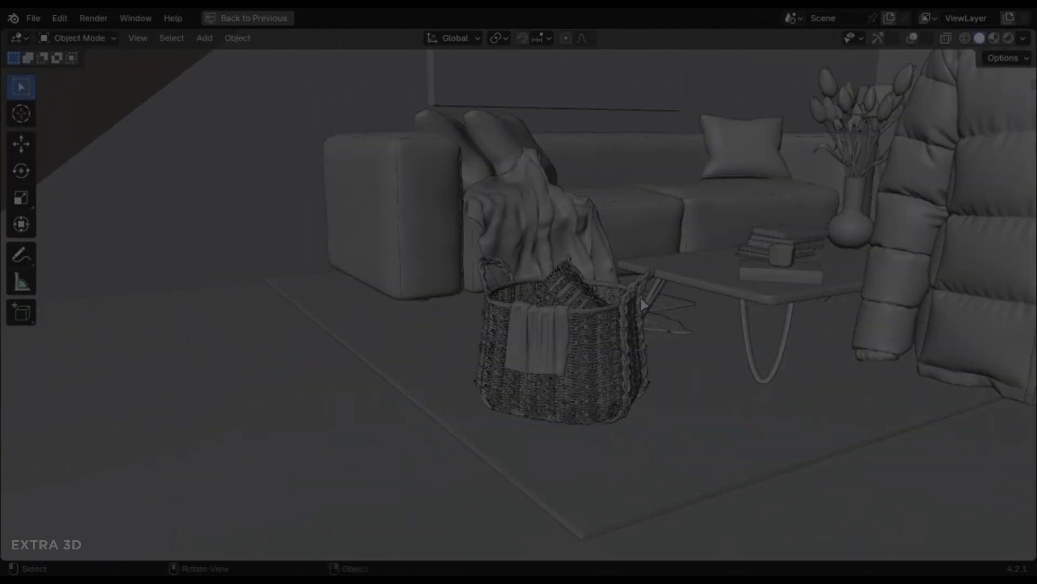